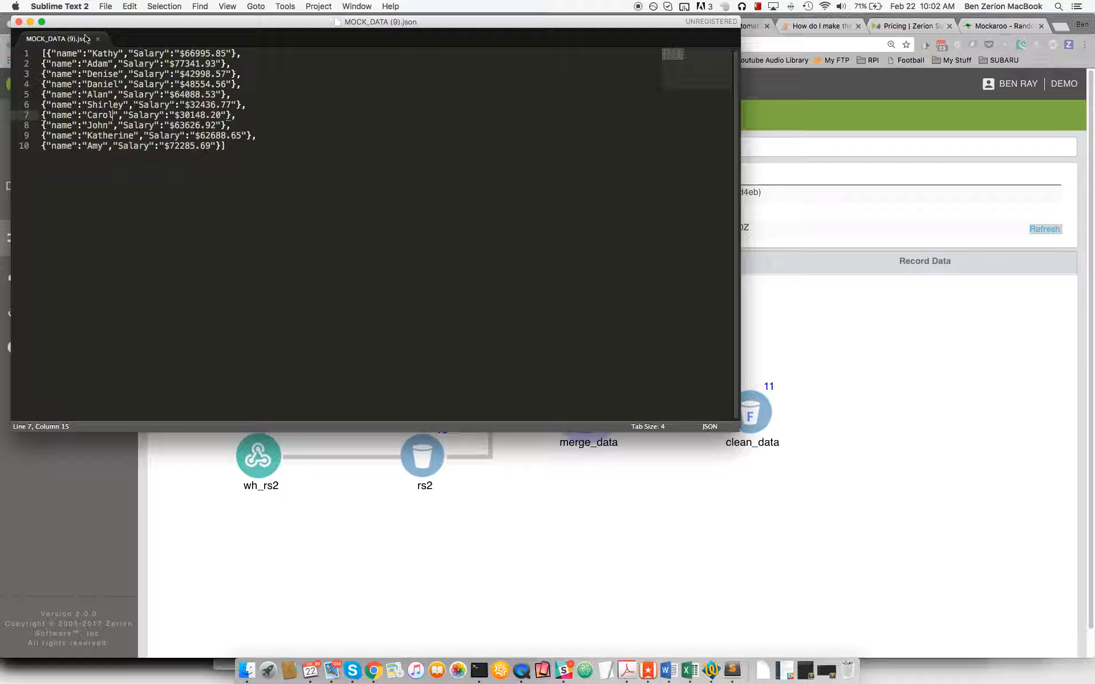
Close the MOCK_DATA (9).json file and view the webhook details of wh_rs1 and wh_rs2 in the Merge_Data_Example dataflow.
left_click(19, 23)
left_click(501, 441)
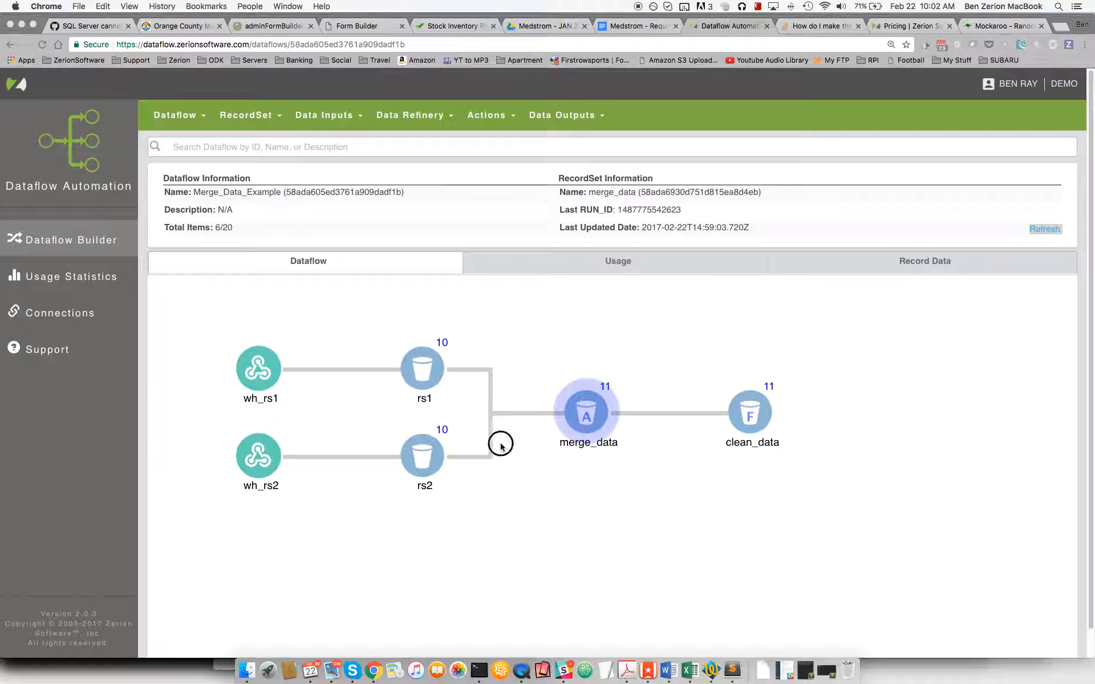
left_click(431, 370)
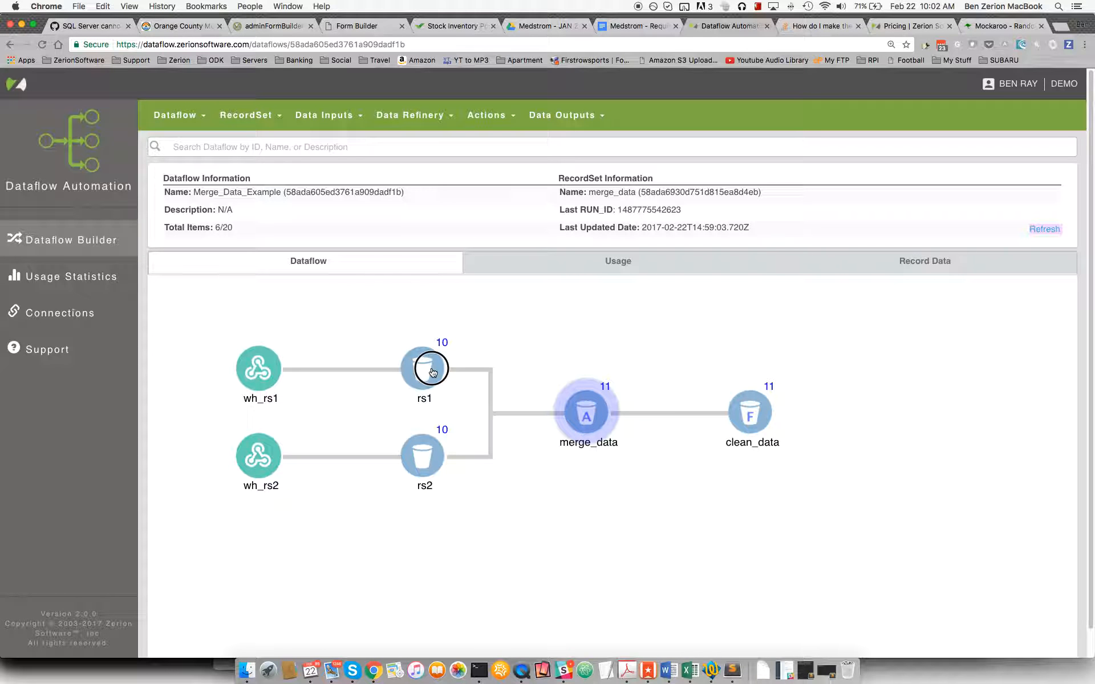
left_click(261, 374)
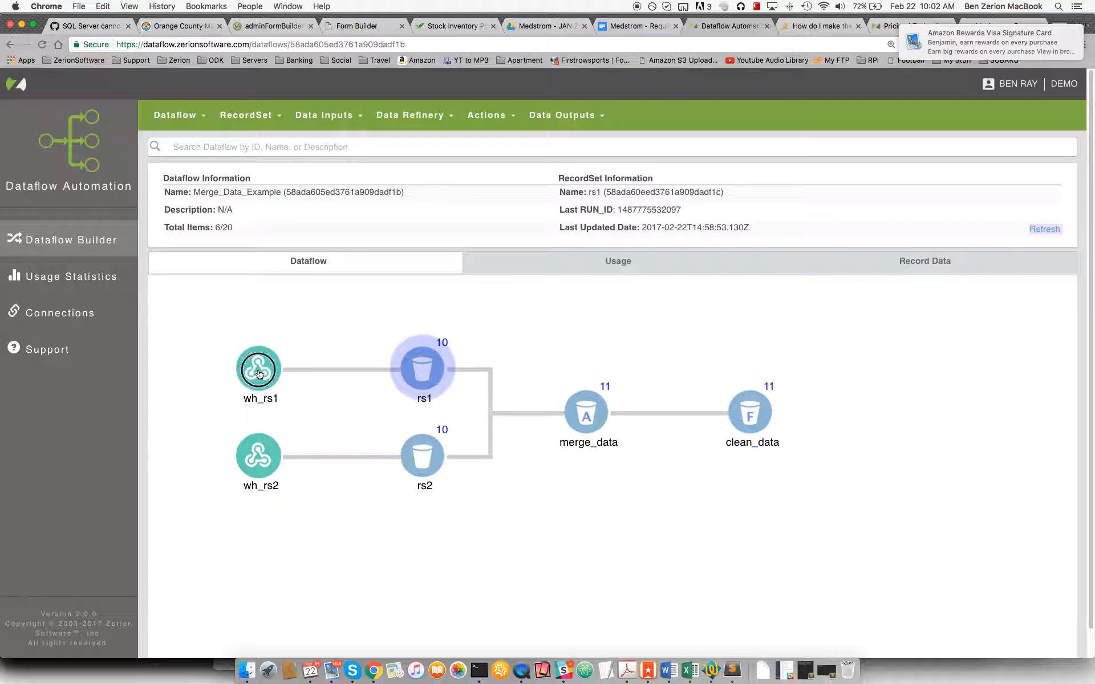
left_click(259, 467)
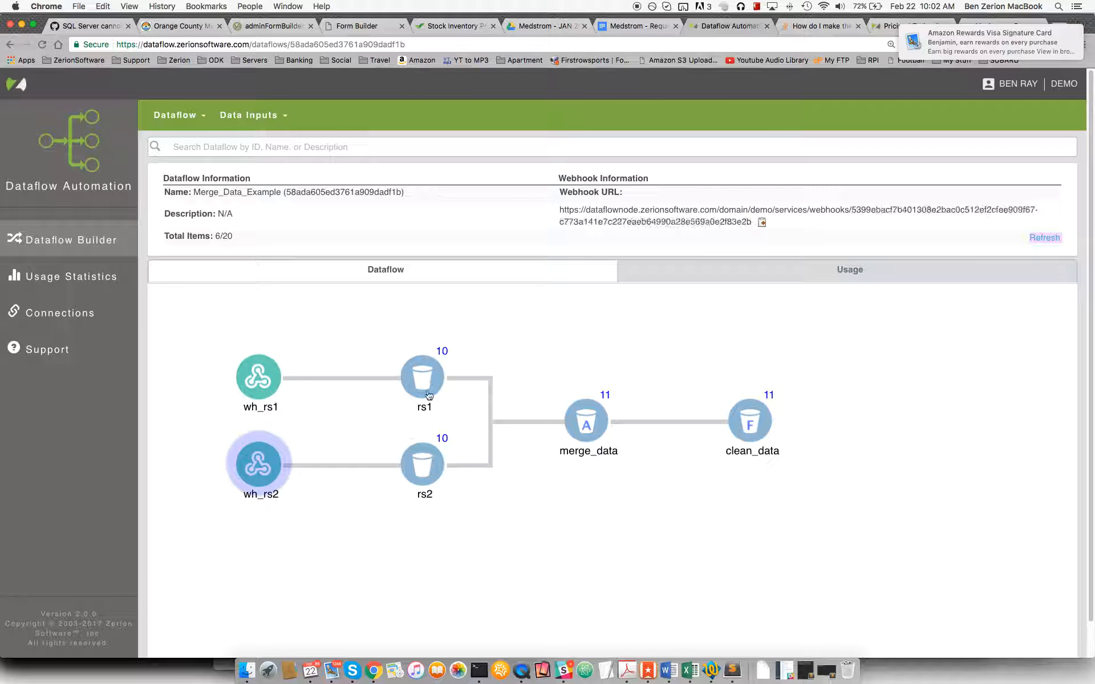
Review the record data of record sets rs1 and rs2, returning to the dataflow diagram after each.
left_click(422, 376)
left_click(1020, 264)
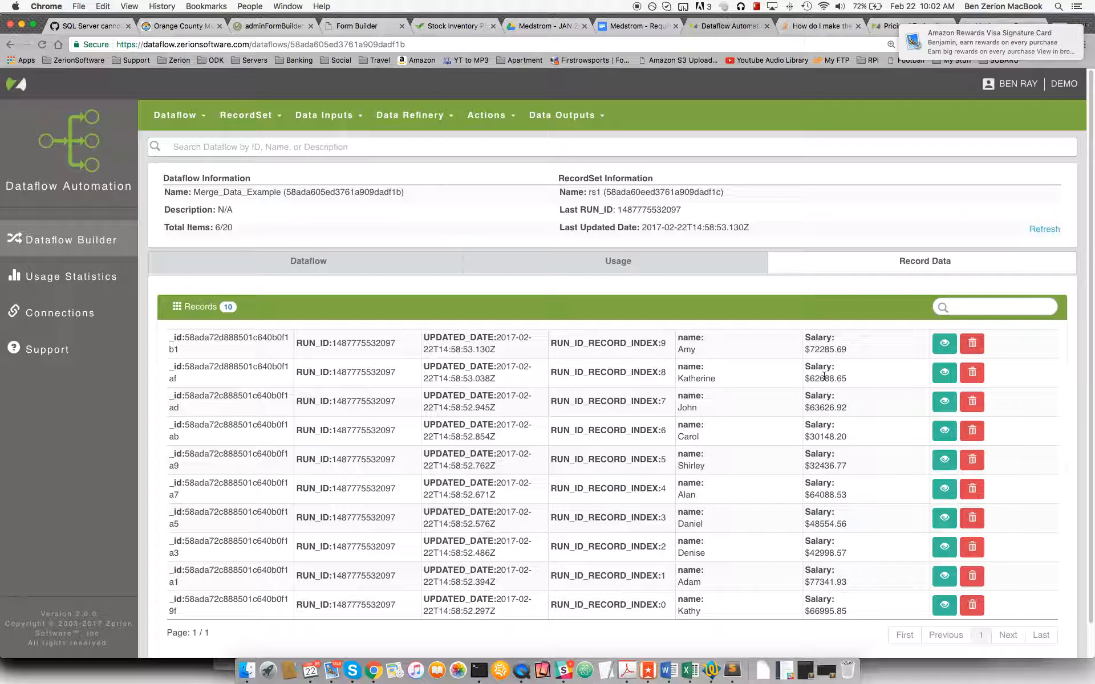
left_click(378, 260)
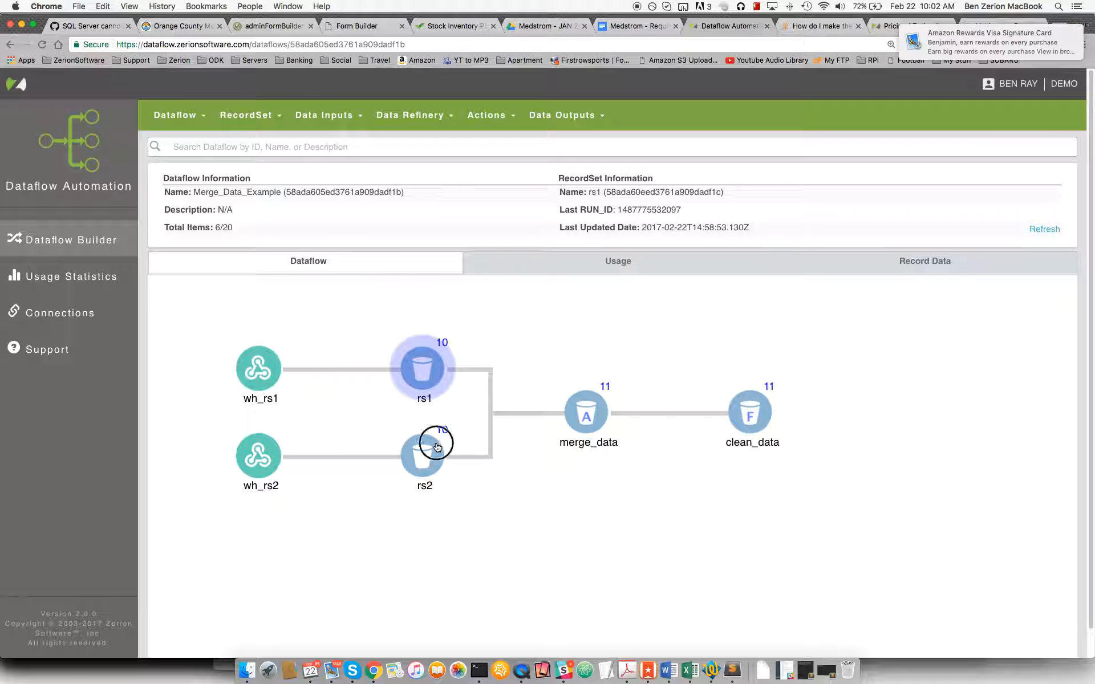
left_click(435, 444)
left_click(905, 273)
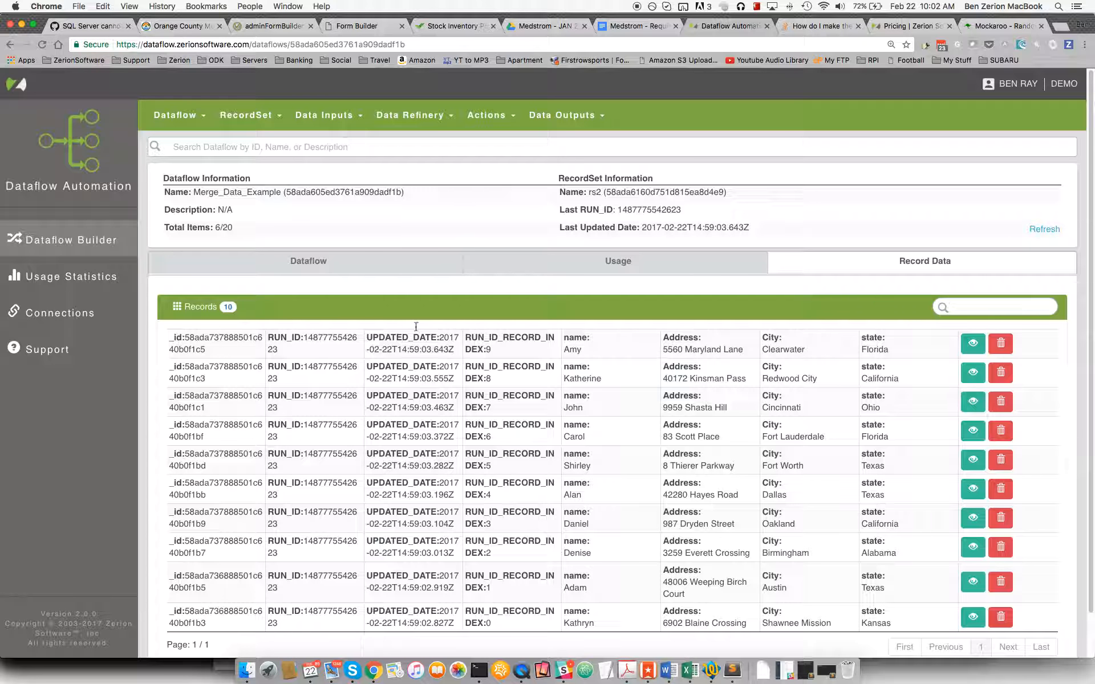
left_click(345, 263)
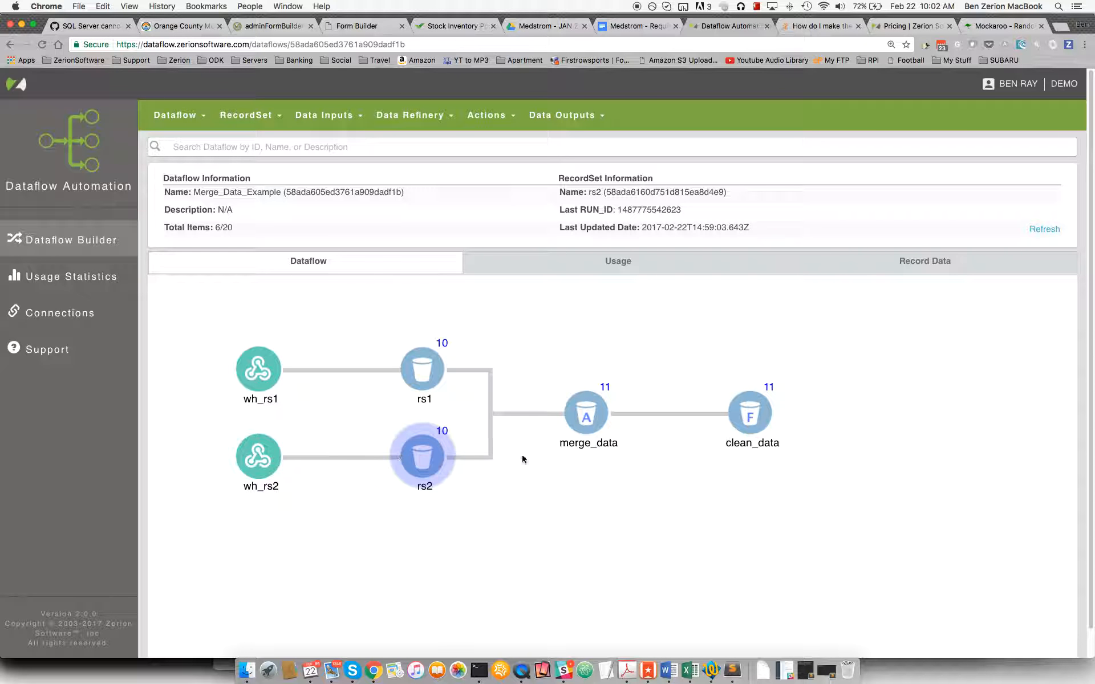
View the full contents of the first record in rs2 and return to the dataflow diagram.
left_click(585, 420)
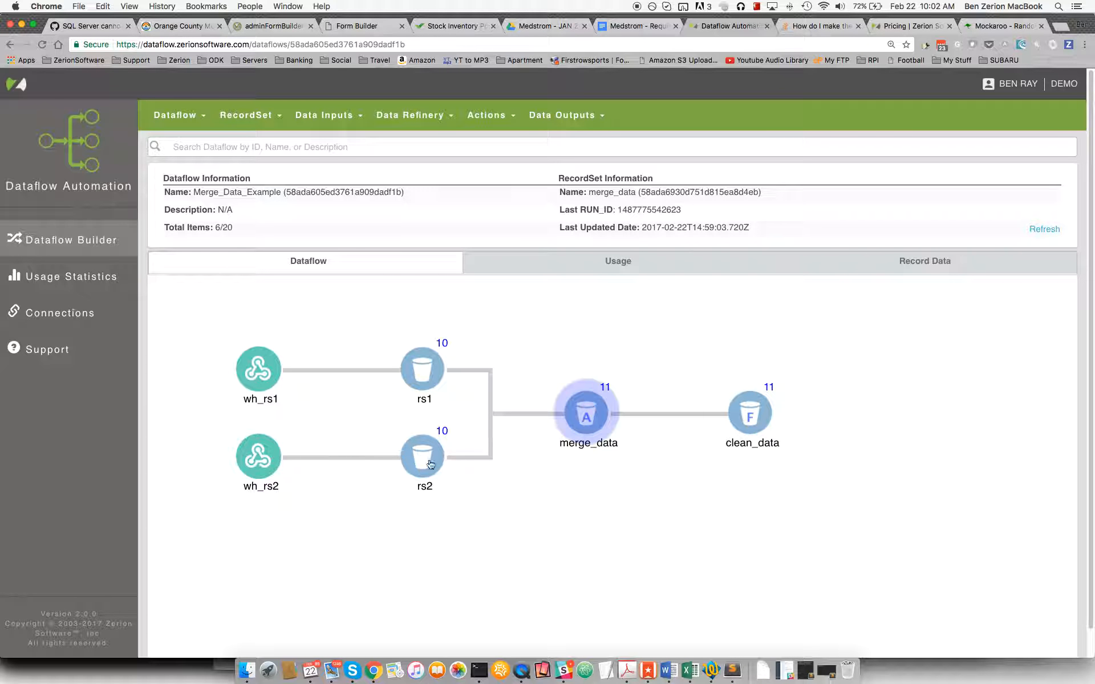
left_click(430, 462)
left_click(949, 268)
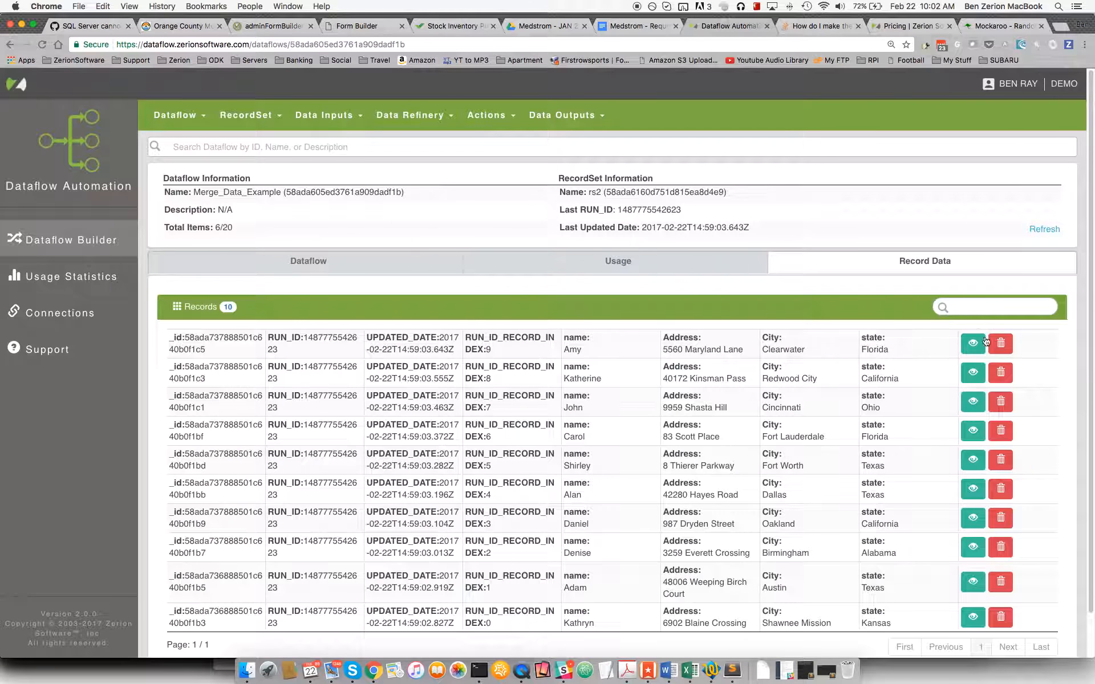
left_click(973, 348)
left_click_drag(379, 301, 171, 146)
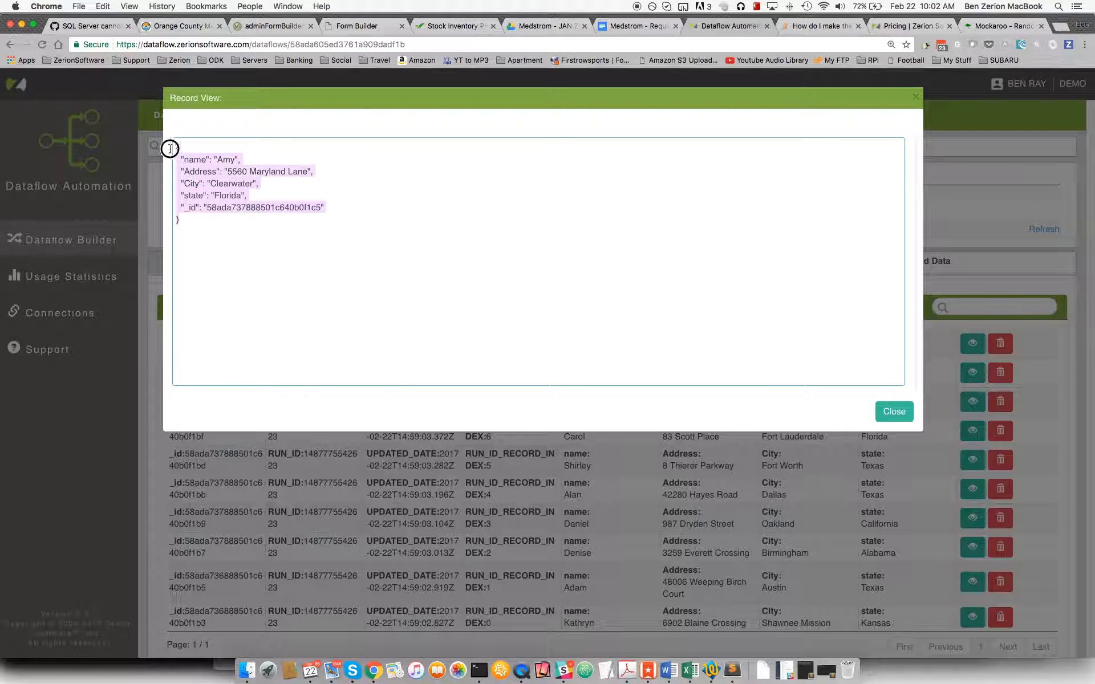
left_click(894, 412)
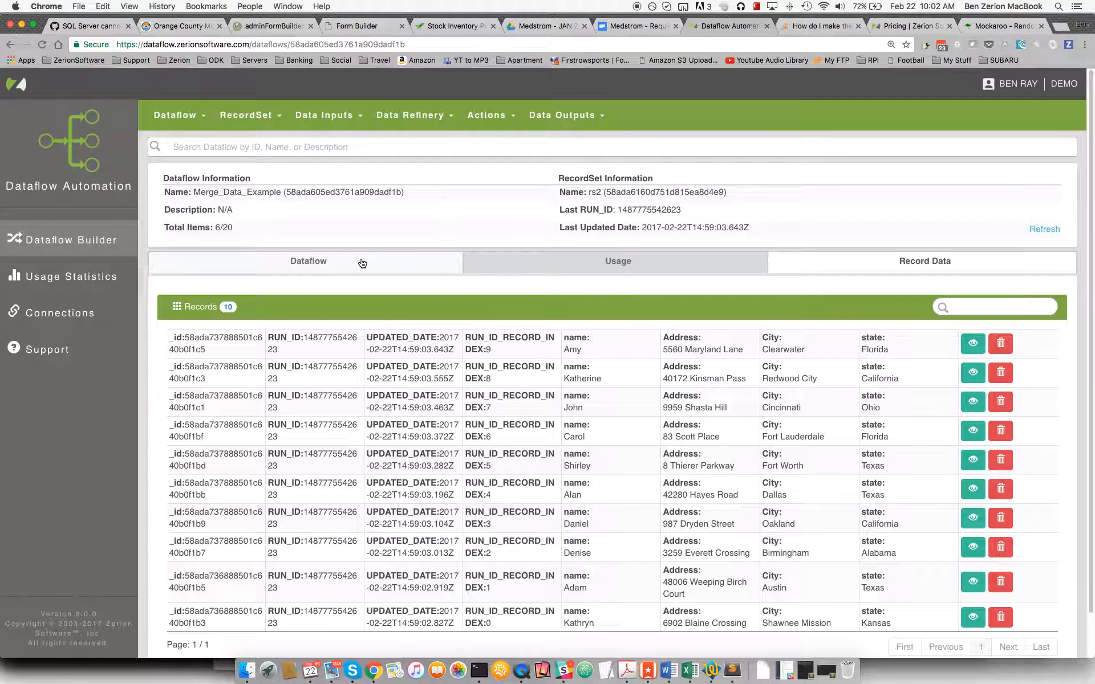
left_click(362, 261)
Open the merge_data aggregation for editing and examine its Group By selection and aggregation configuration.
left_click(579, 422)
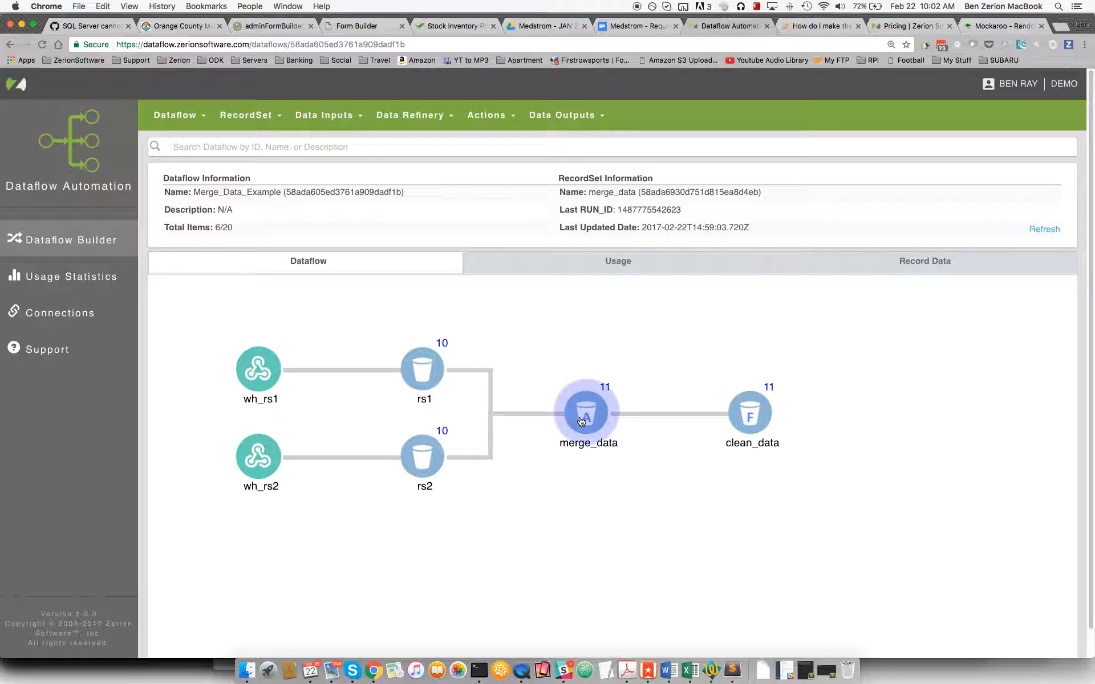
left_click(413, 115)
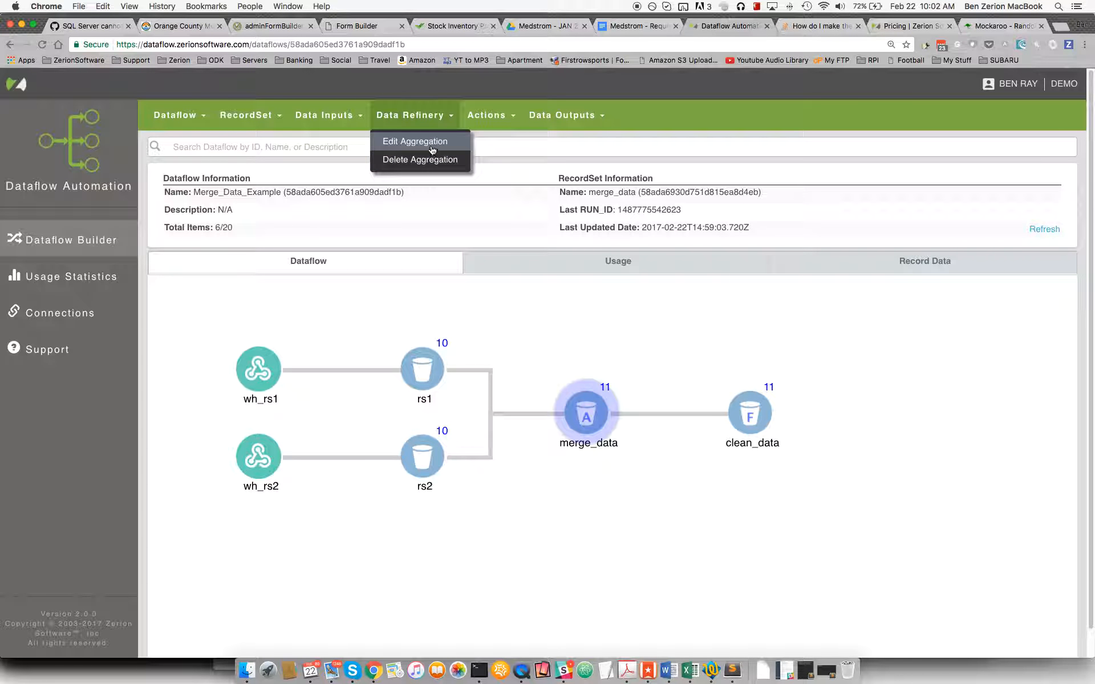
left_click(431, 147)
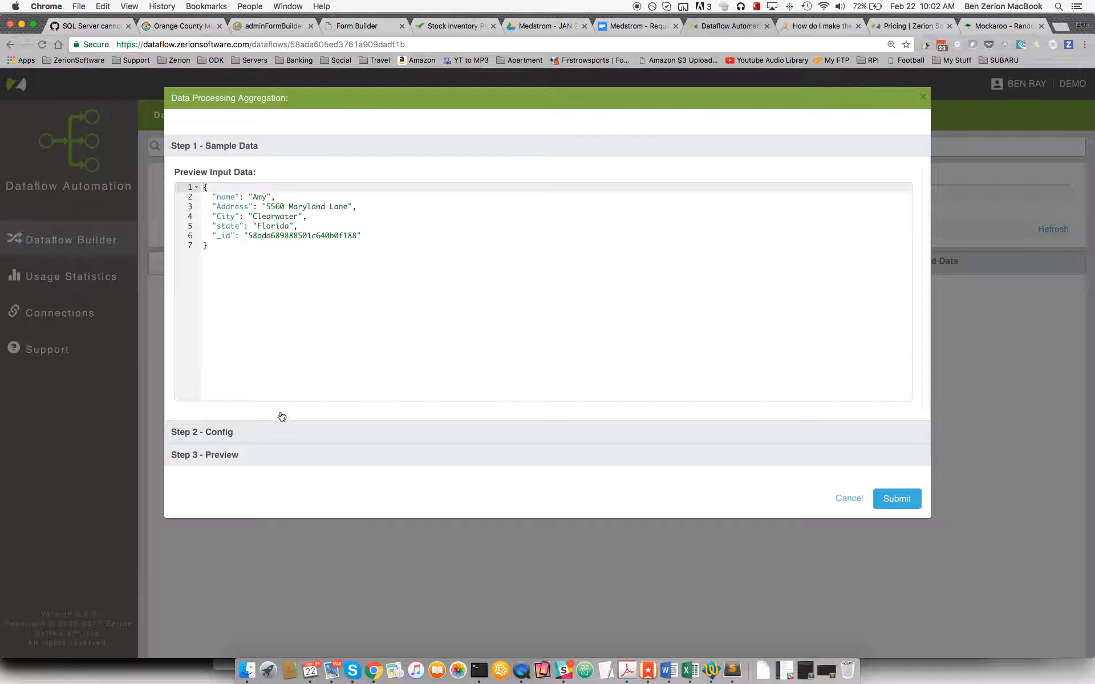
left_click(276, 430)
scroll(272, 395, "down", 6)
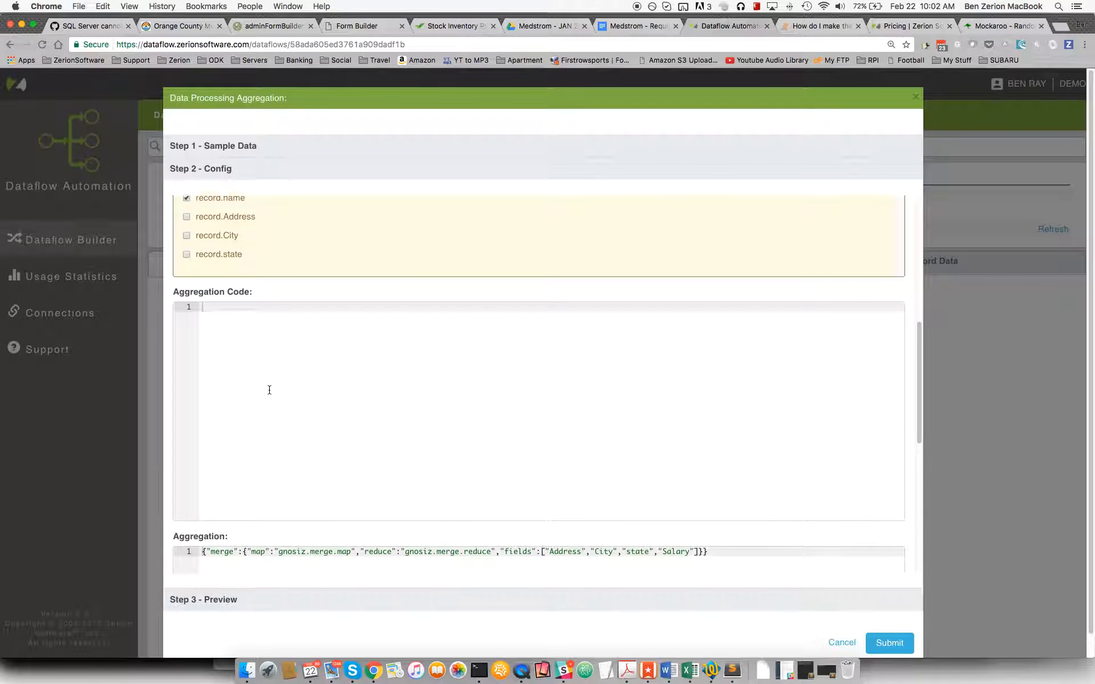
scroll(239, 365, "up", 2)
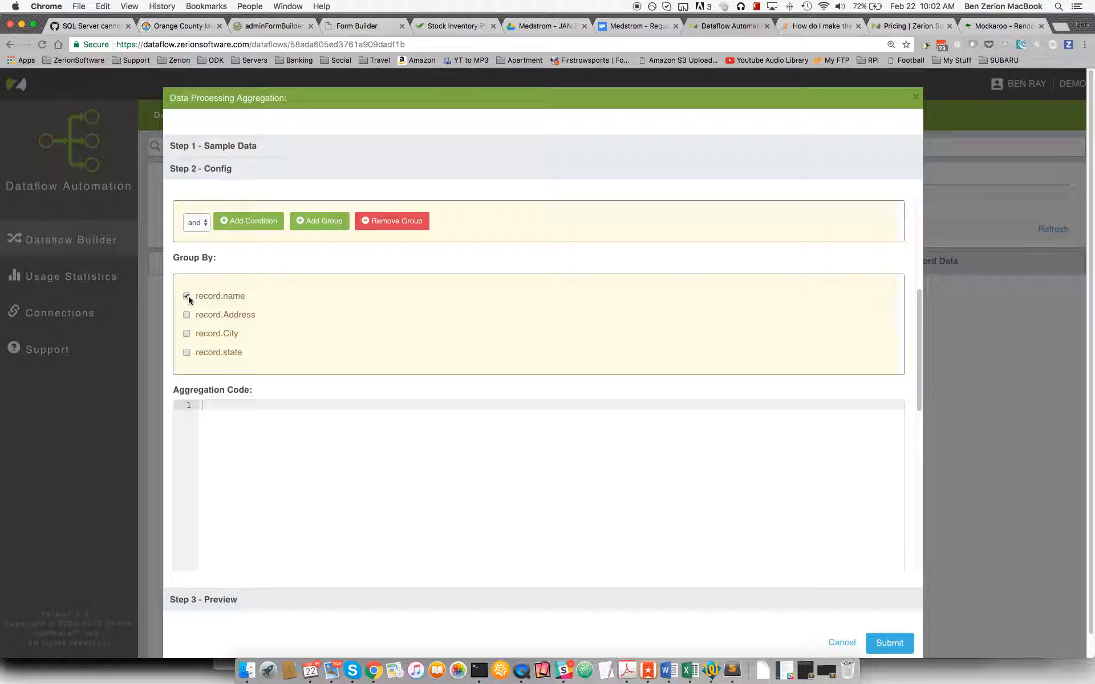
scroll(240, 304, "down", 3)
scroll(240, 305, "down", 5)
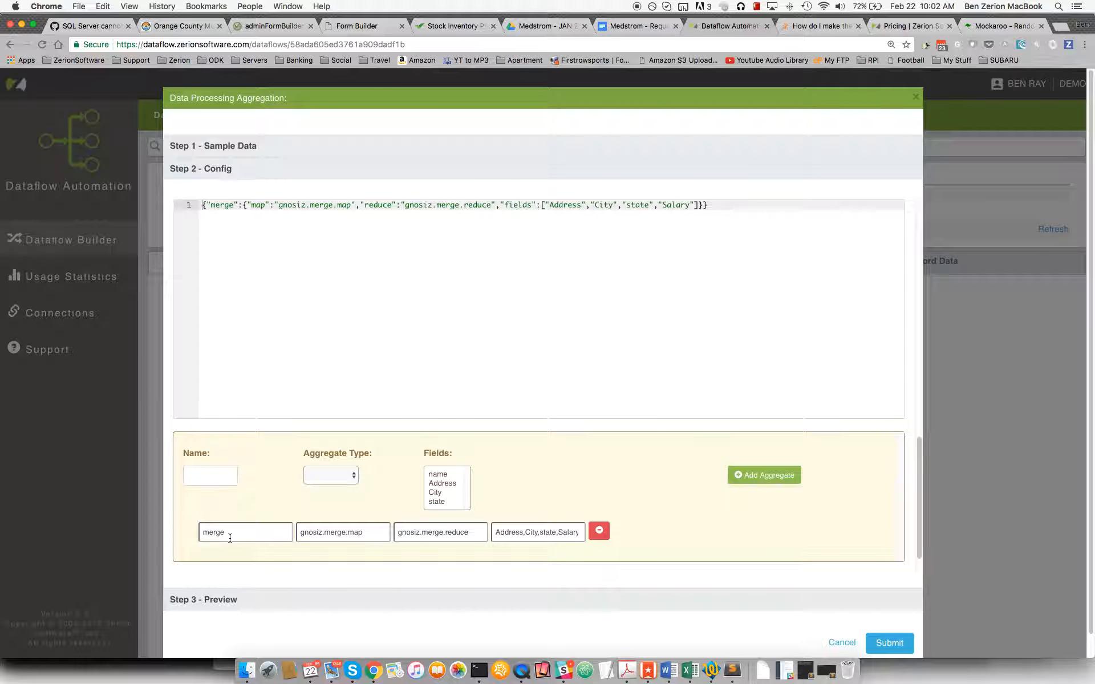
Examine the merge aggregate's name, the available aggregate types, its merged fields and the generated aggregation code.
left_click_drag(227, 532, 203, 532)
left_click(197, 477)
left_click(331, 479)
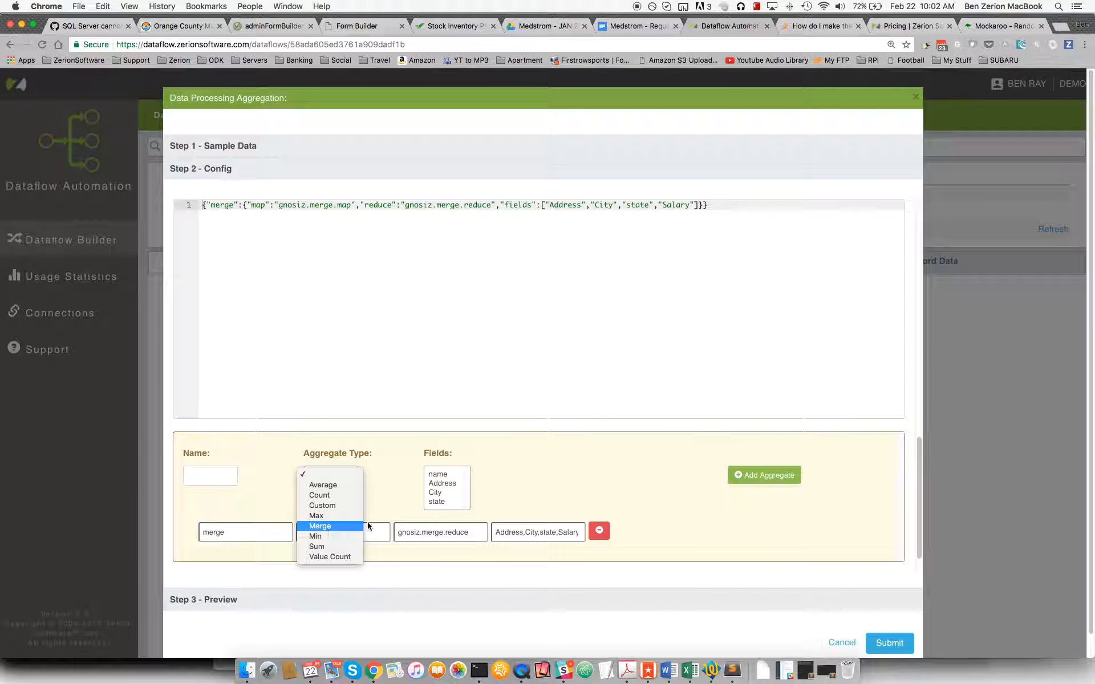
left_click(443, 484)
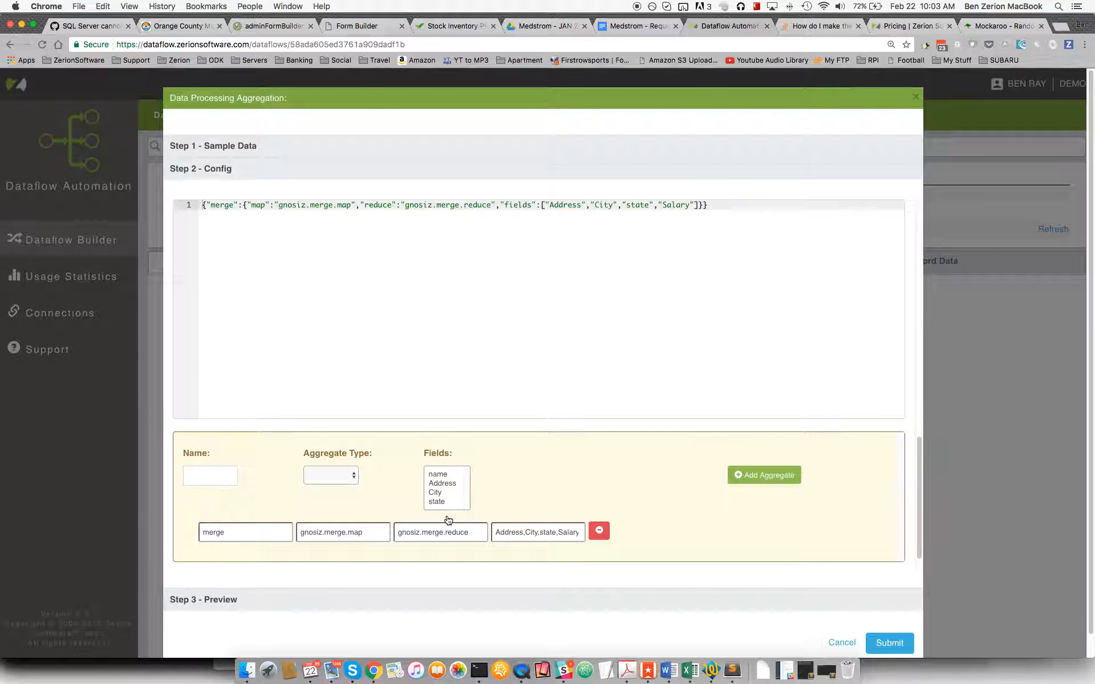
left_click_drag(498, 534, 568, 533)
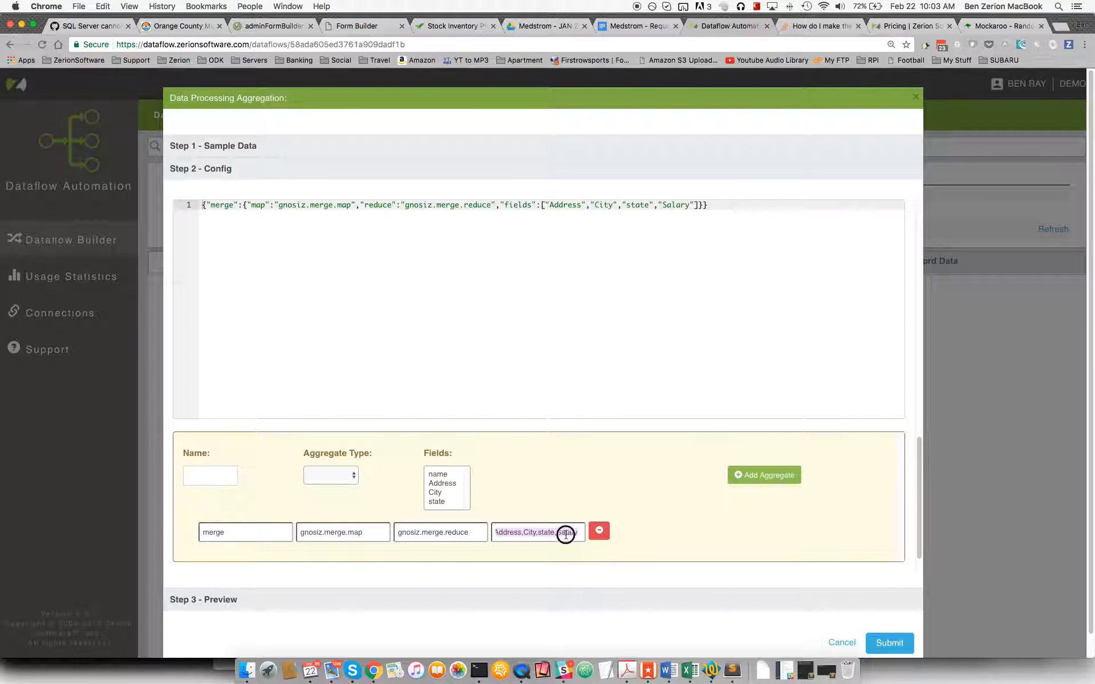
double_click(566, 534)
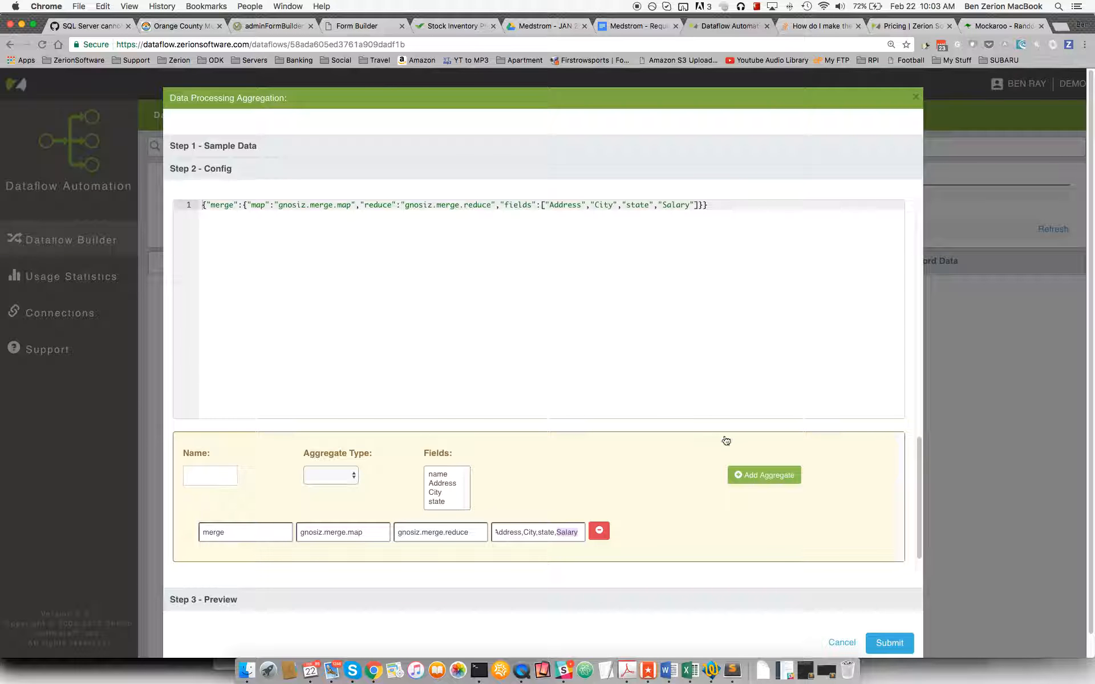
left_click_drag(710, 210, 197, 207)
left_click(353, 257)
Run the aggregation preview, compare its output with the sample input data, and leave the aggregation without submitting.
left_click(506, 600)
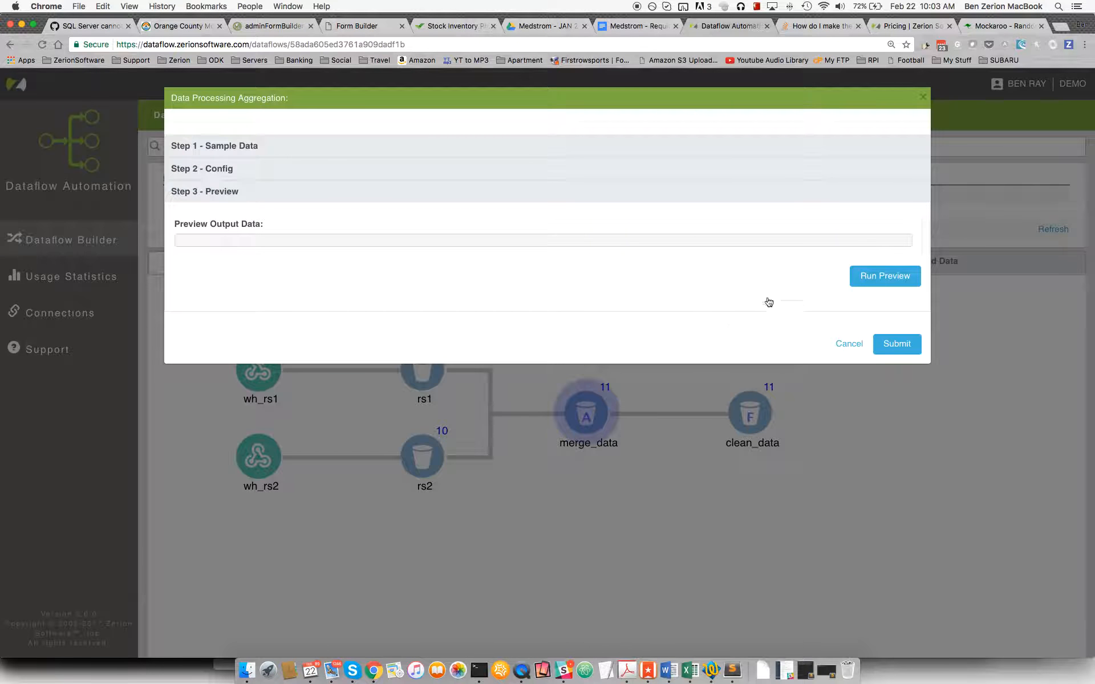
left_click(875, 276)
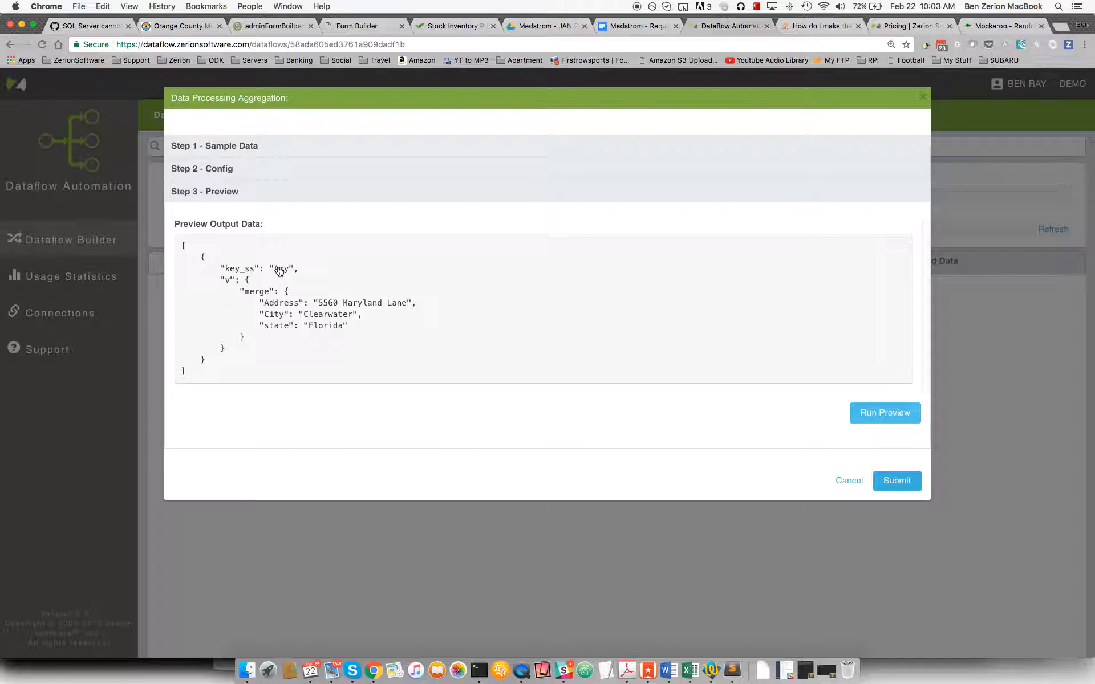
left_click(264, 148)
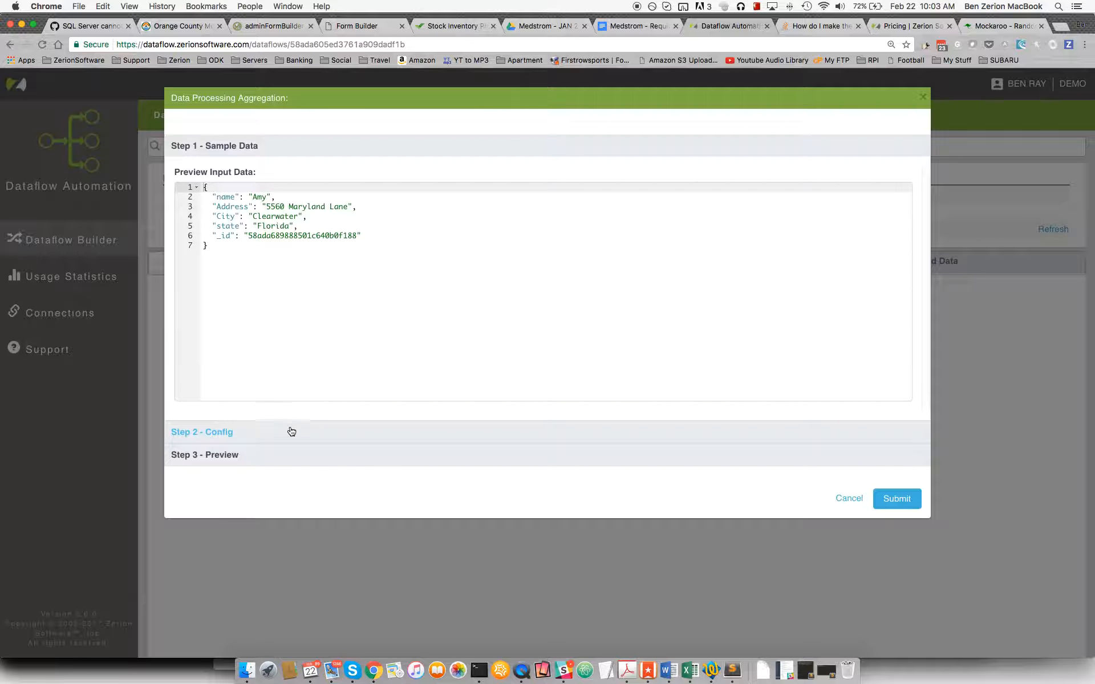
left_click(262, 455)
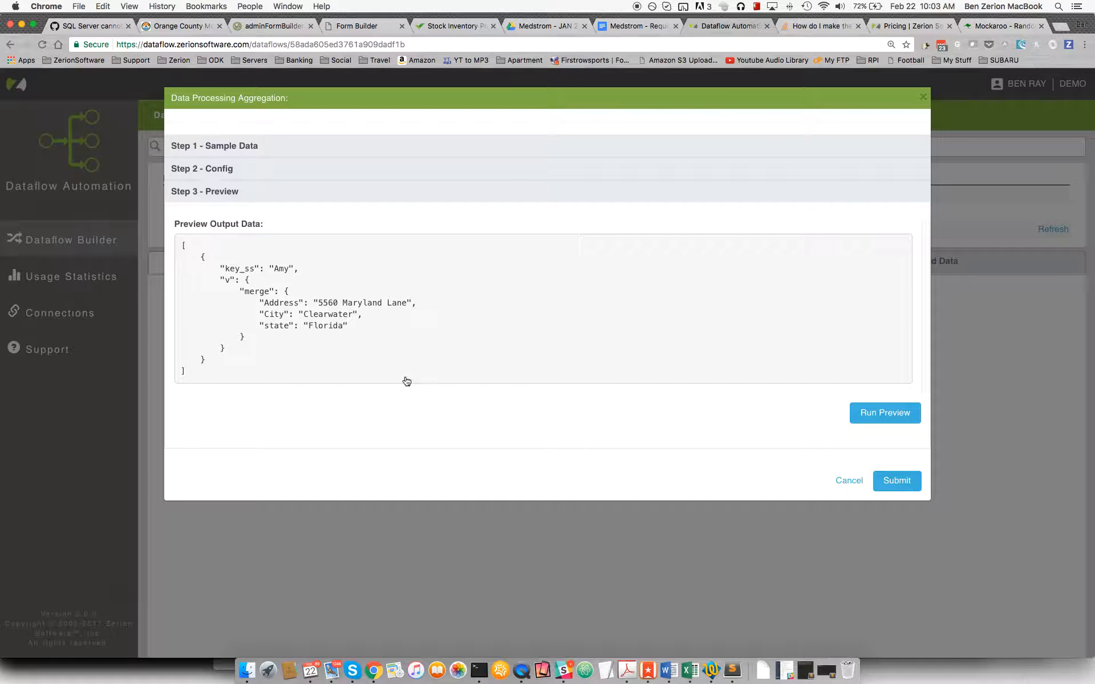
left_click(859, 485)
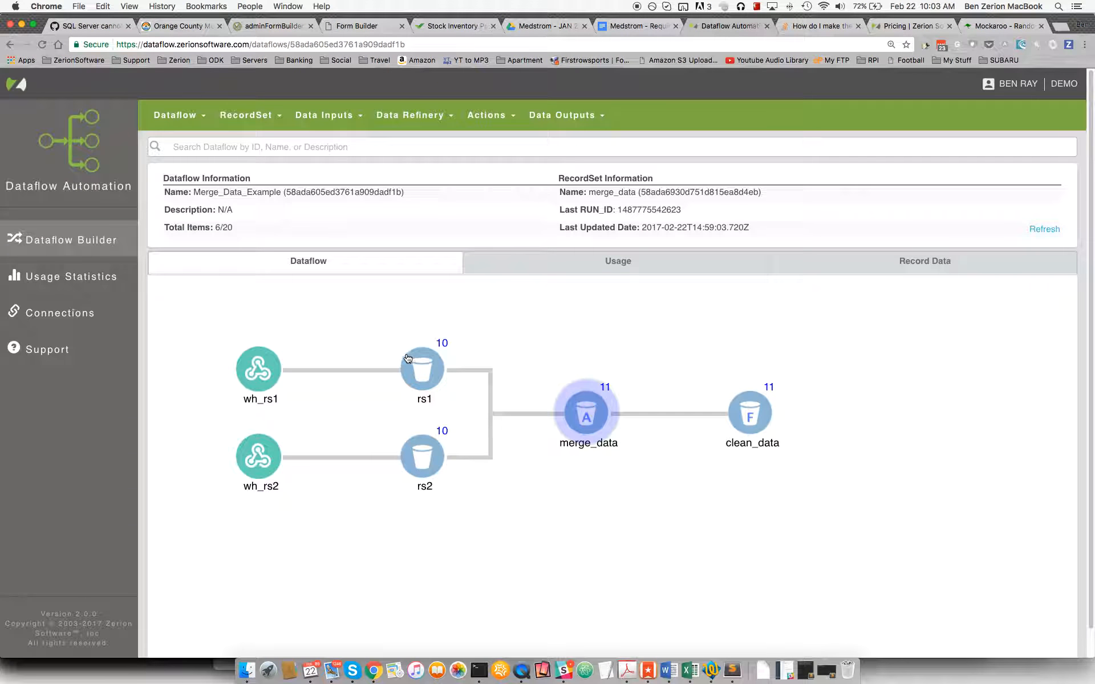
View the full contents of the first merged record in merge_data and return to the dataflow diagram.
left_click(423, 456)
left_click(423, 371)
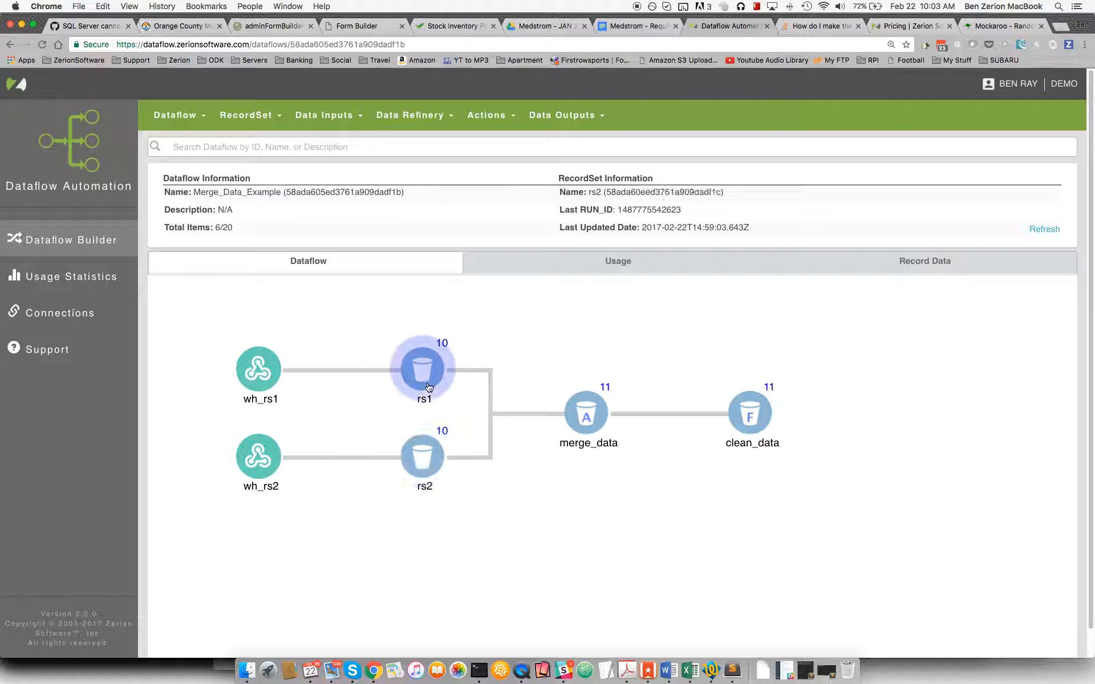
left_click(588, 423)
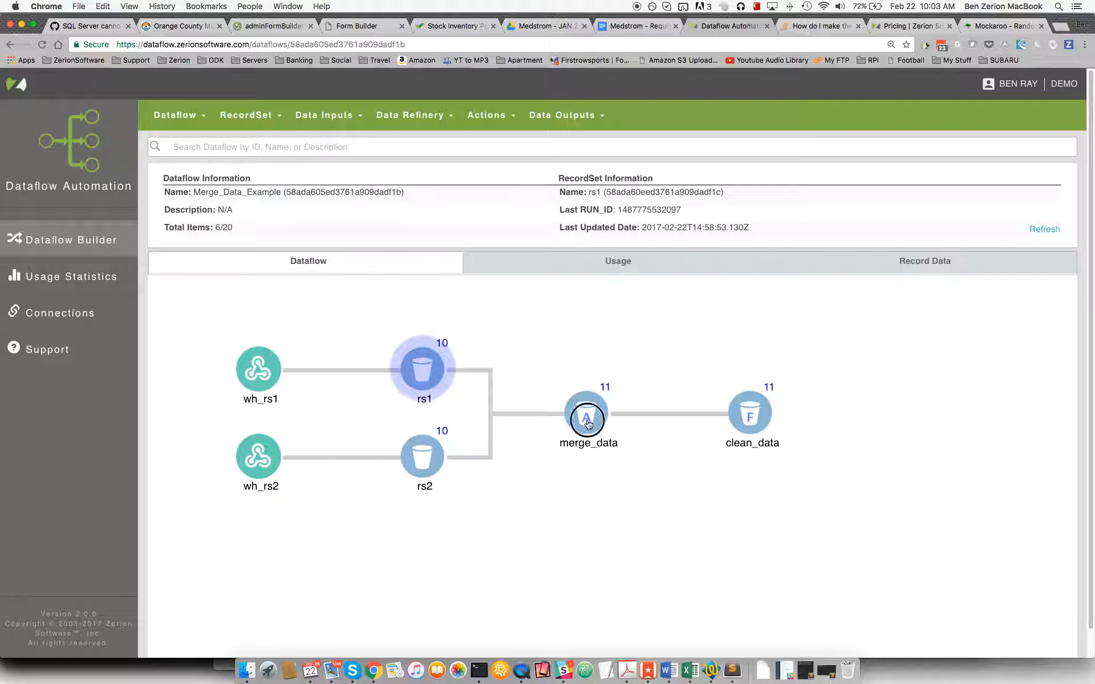
left_click(920, 272)
left_click(945, 371)
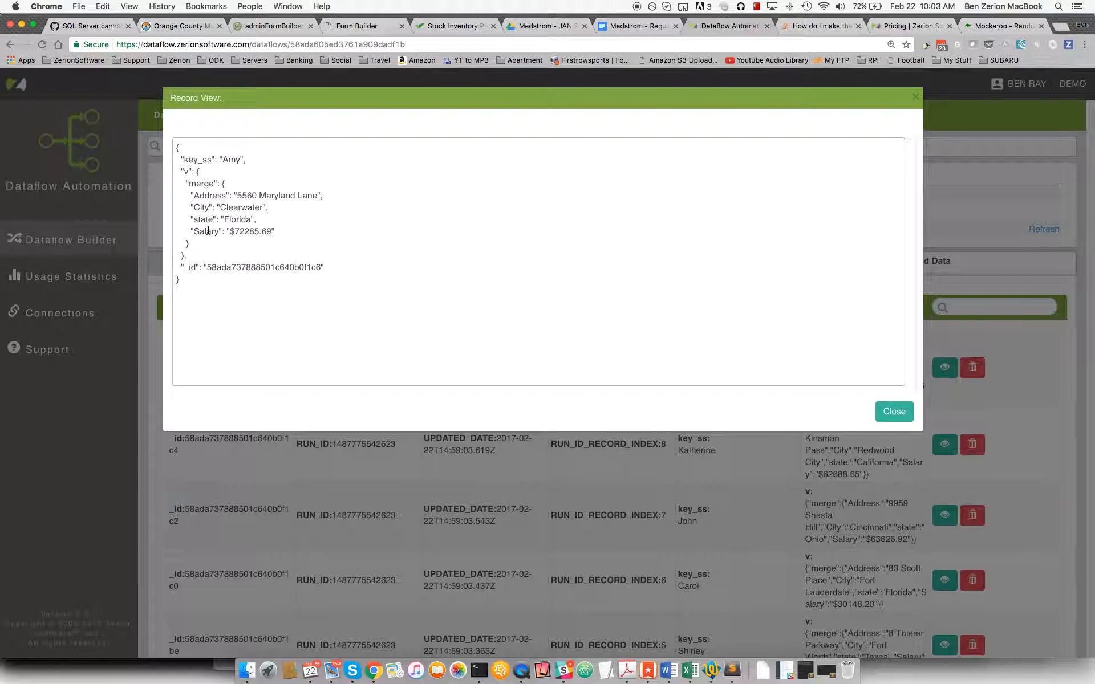
left_click(894, 412)
left_click(884, 411)
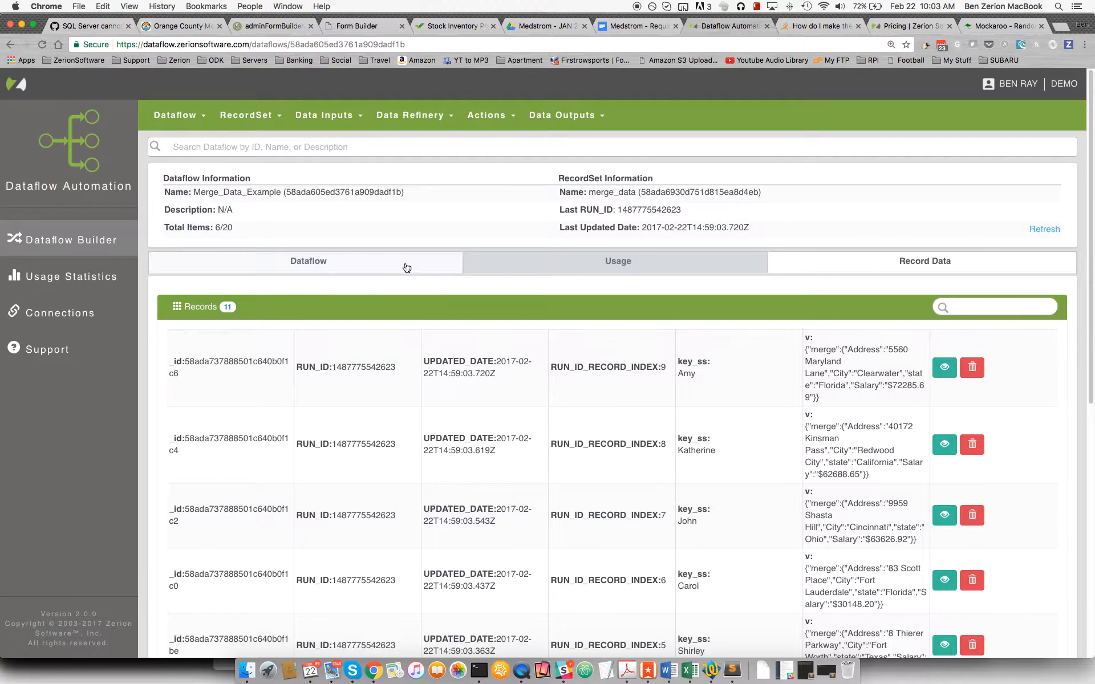
left_click(390, 260)
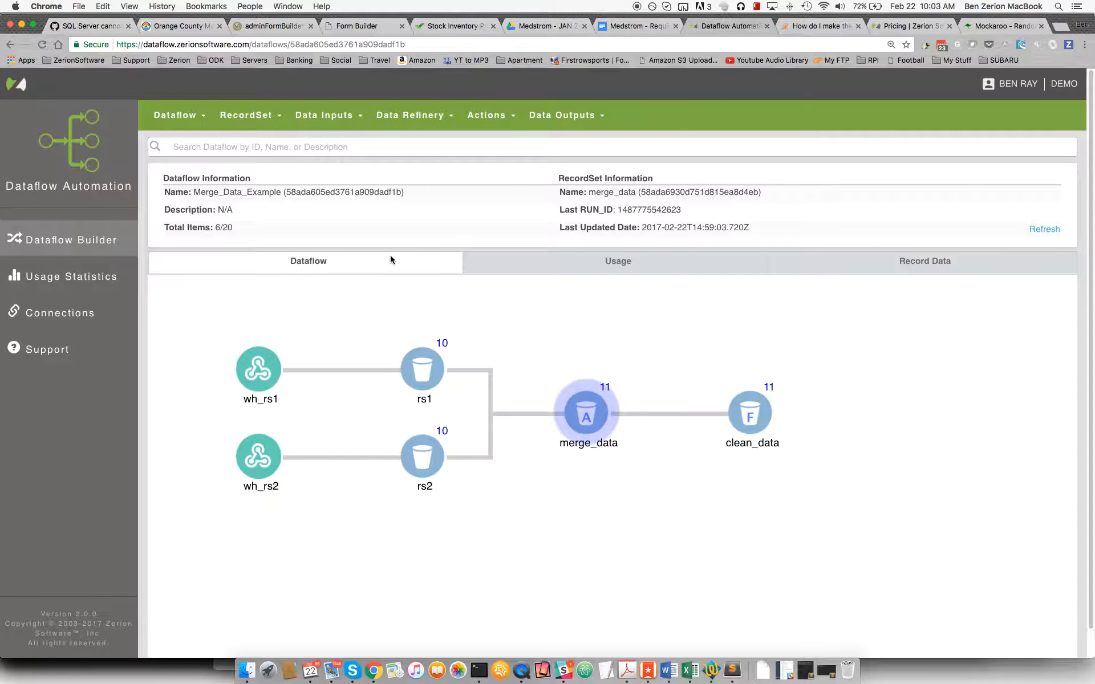
Open the filter of the clean_data record set for editing.
left_click(749, 415)
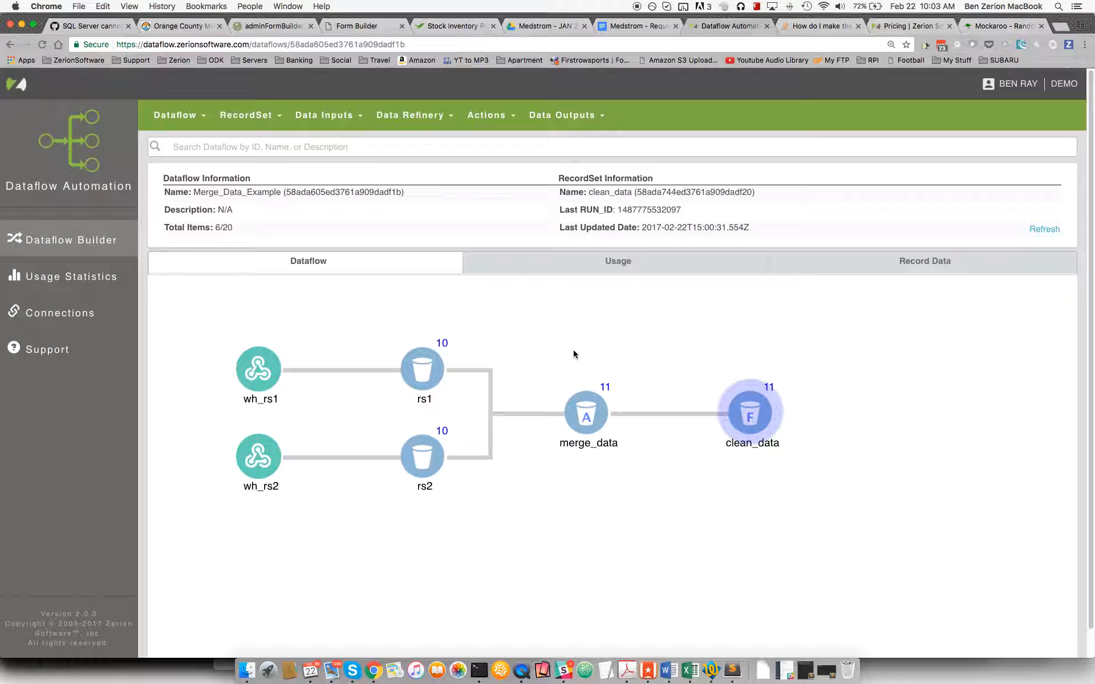
left_click(415, 115)
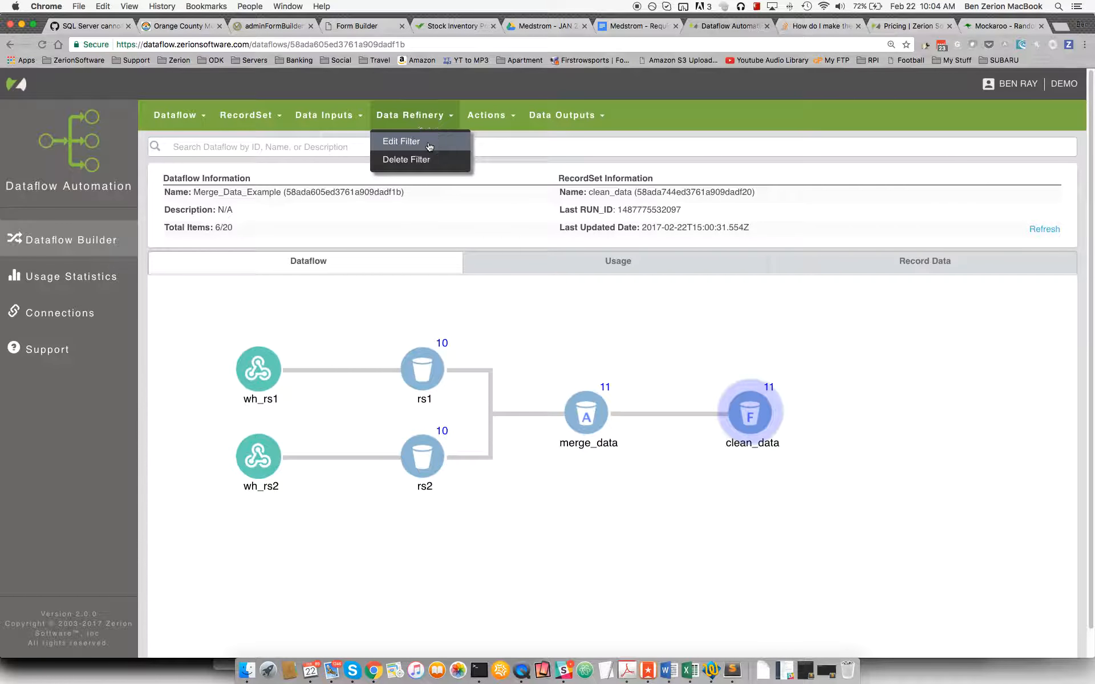
left_click(430, 144)
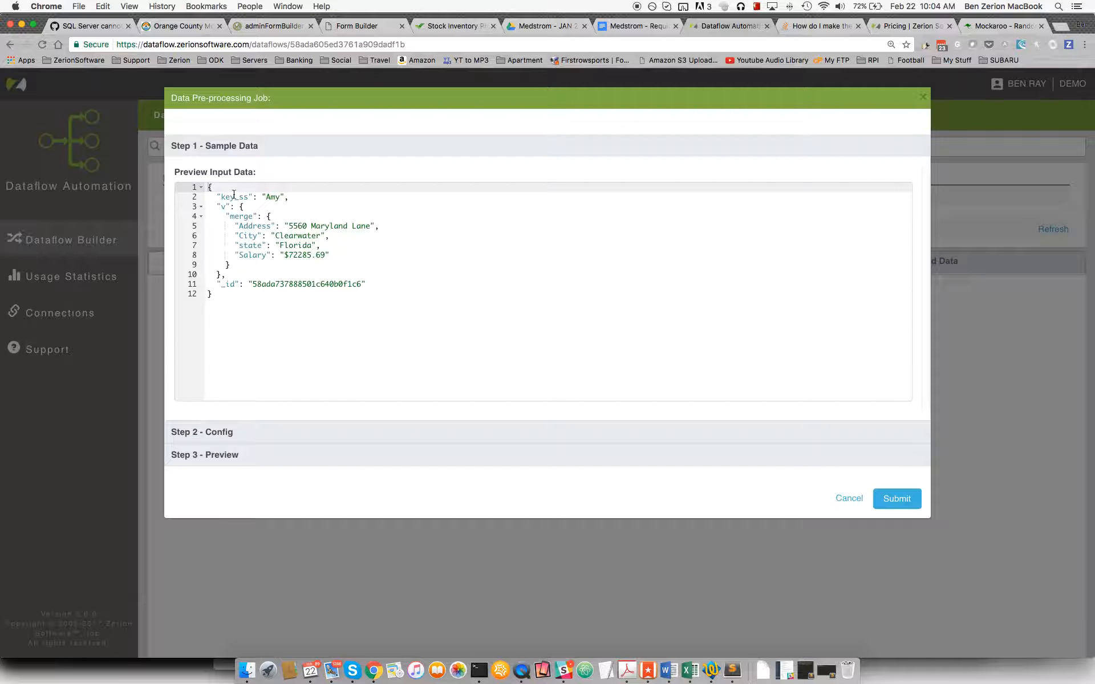
Compare the transform code line that sets returnData from record.v.merge with the merged address and salary fields in the sample data.
left_click(246, 432)
scroll(283, 342, "down", 5)
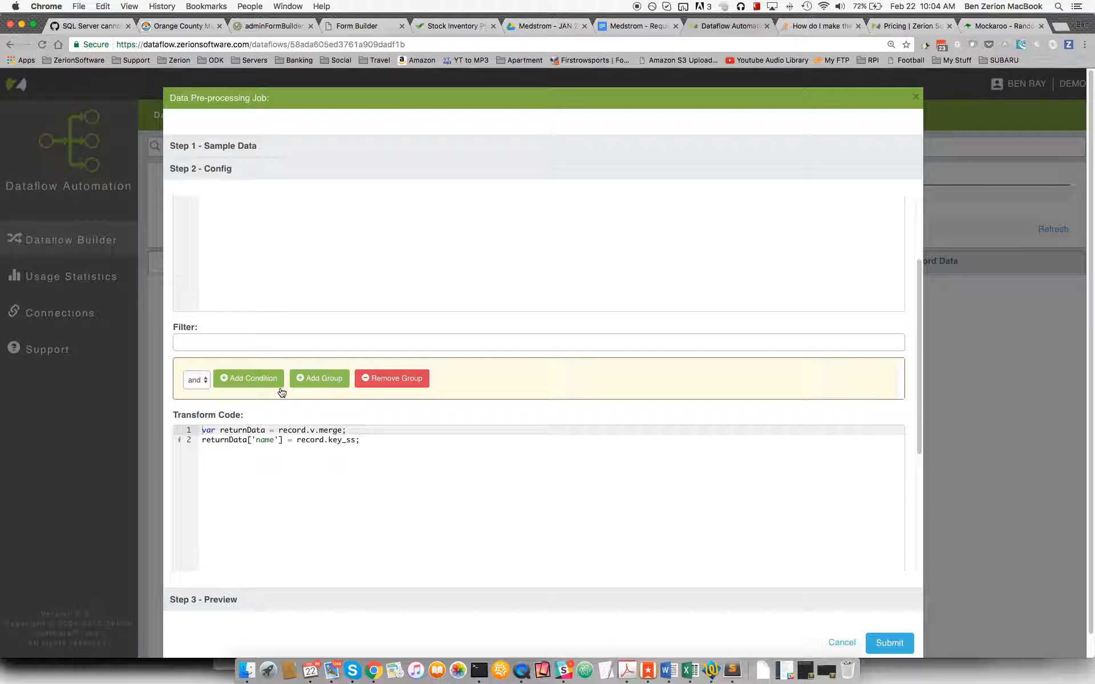
double_click(228, 430)
scroll(273, 427, "down", 1)
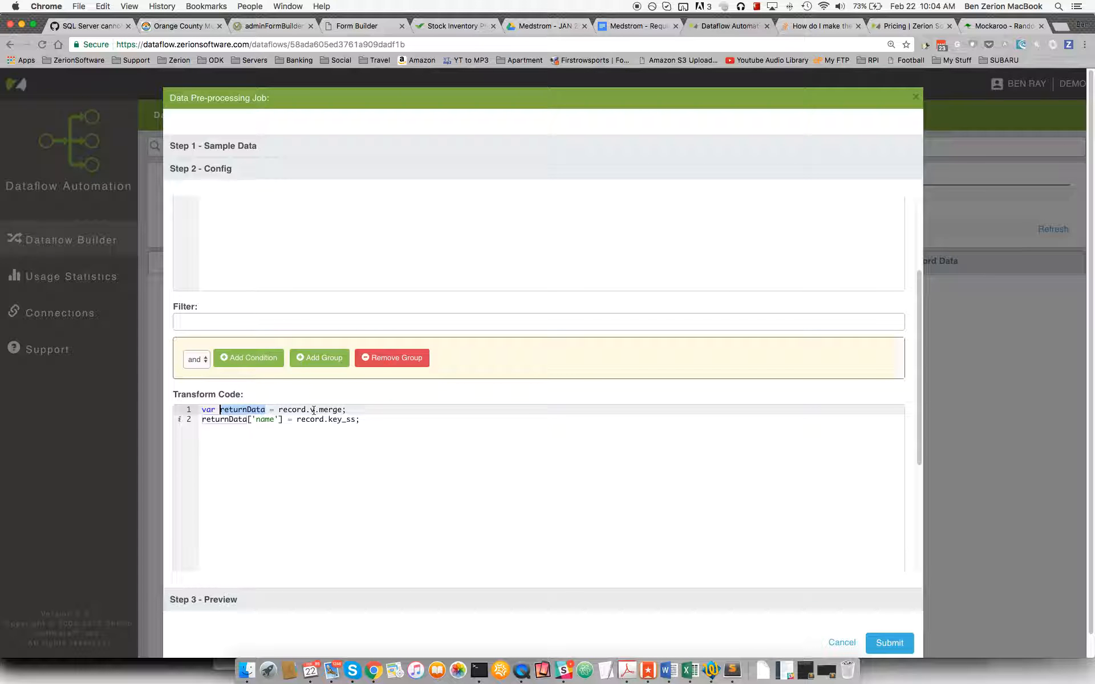
left_click(274, 150)
left_click_drag(331, 255, 236, 226)
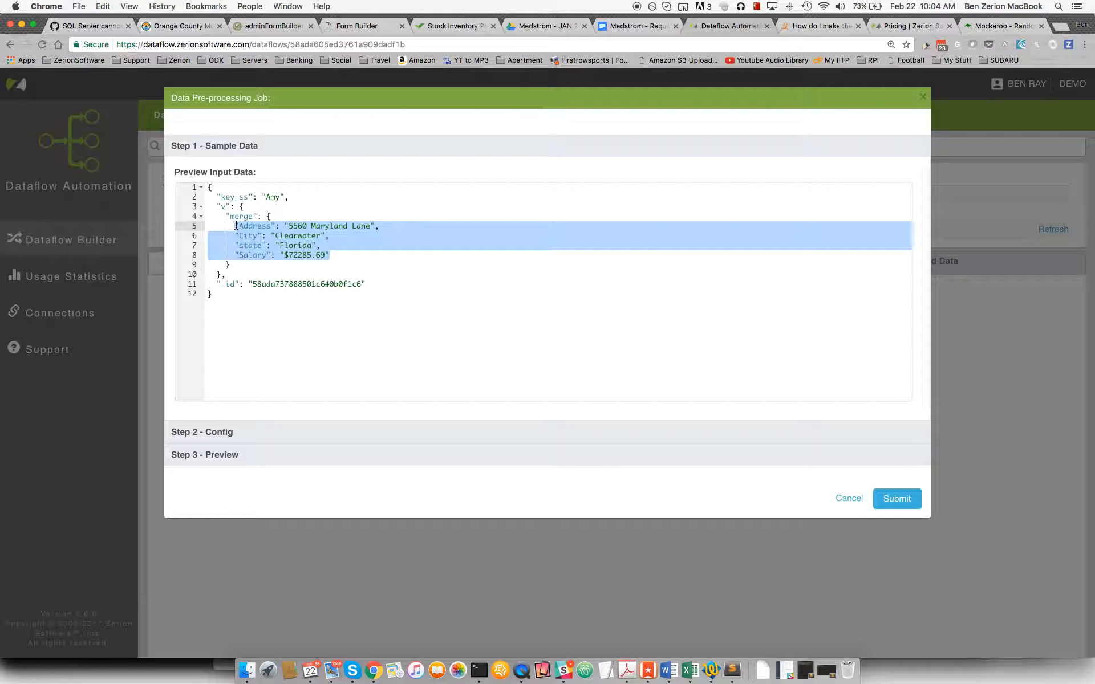
Compare the transform code line that fills 'name' from record.key_ss with the key_ss field in the sample data.
left_click(264, 438)
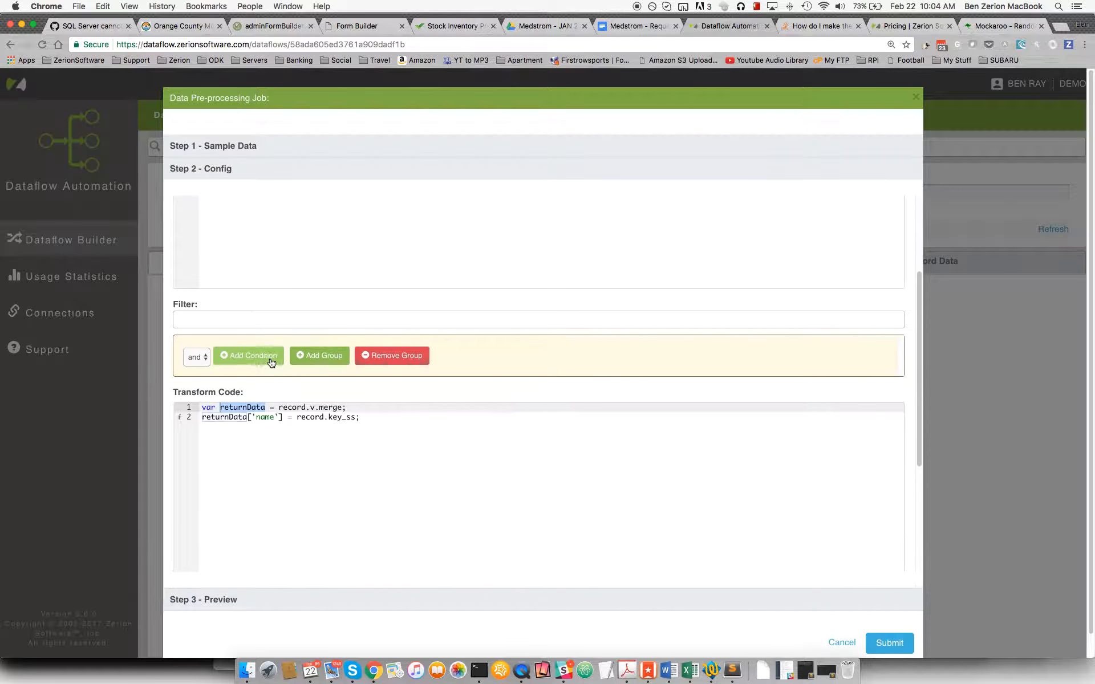
double_click(252, 404)
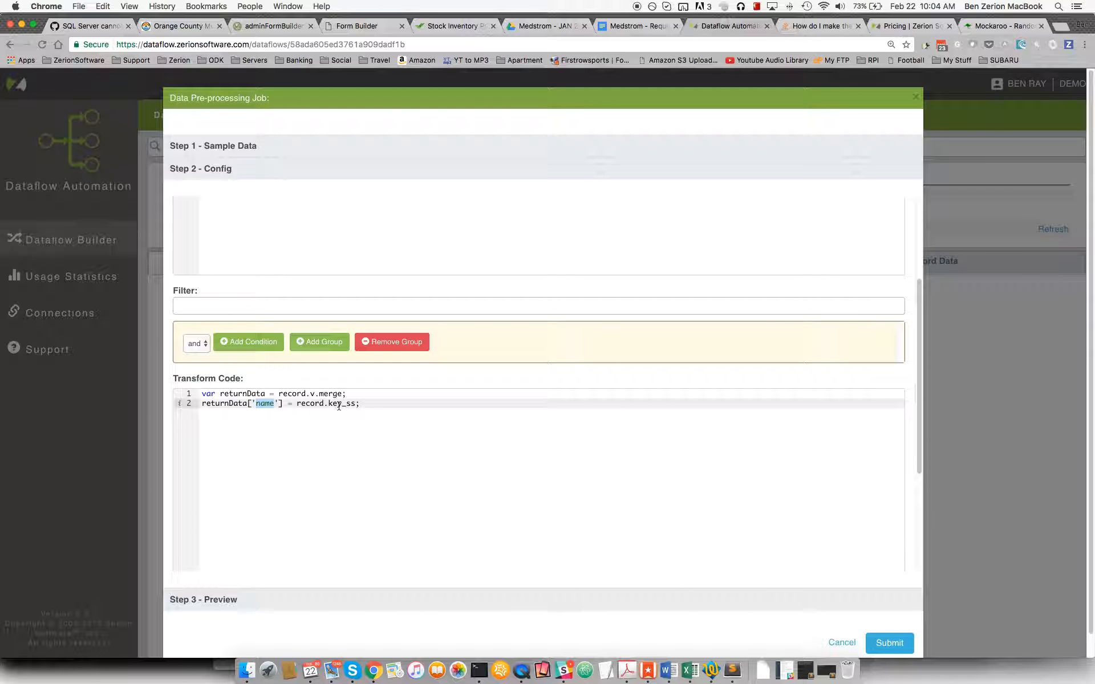
left_click(285, 149)
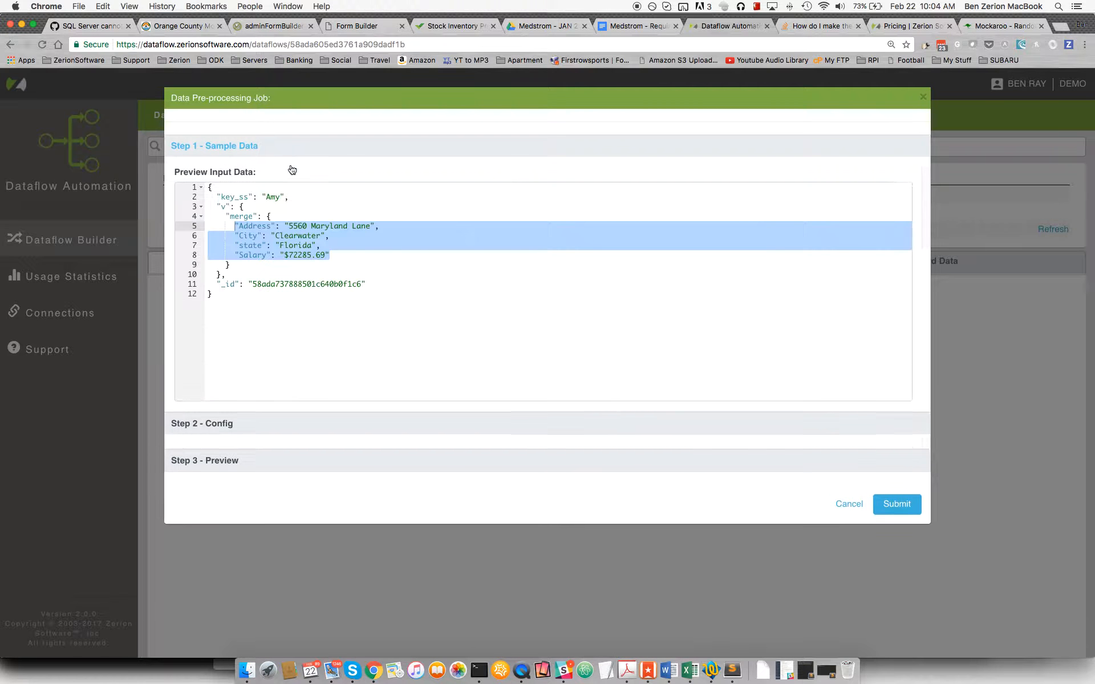
left_click(272, 197)
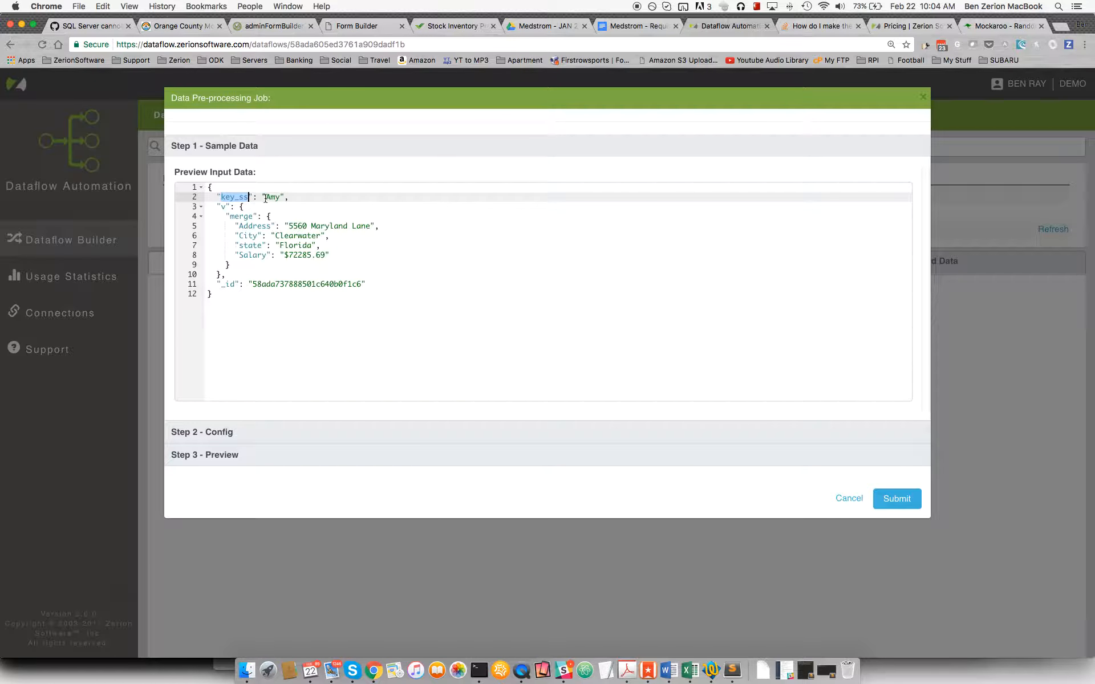
double_click(272, 196)
Examine the filter's transform return setting and the returnData variable it refers to in the transform code.
left_click(283, 436)
scroll(266, 570, "down", 4)
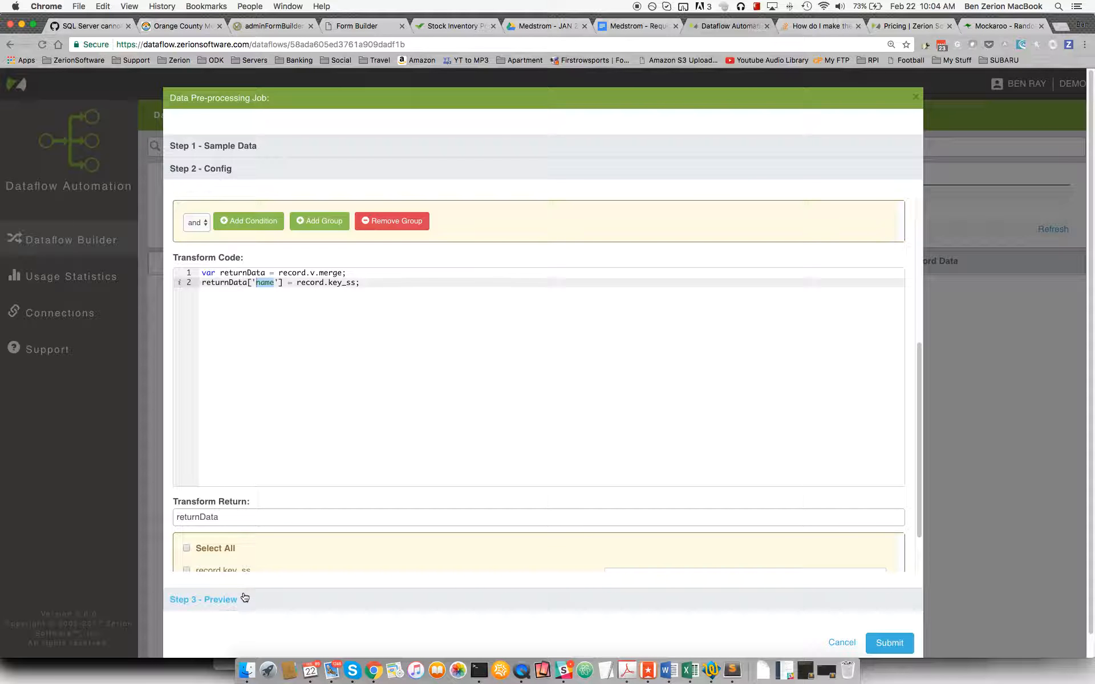
left_click_drag(235, 516, 175, 519)
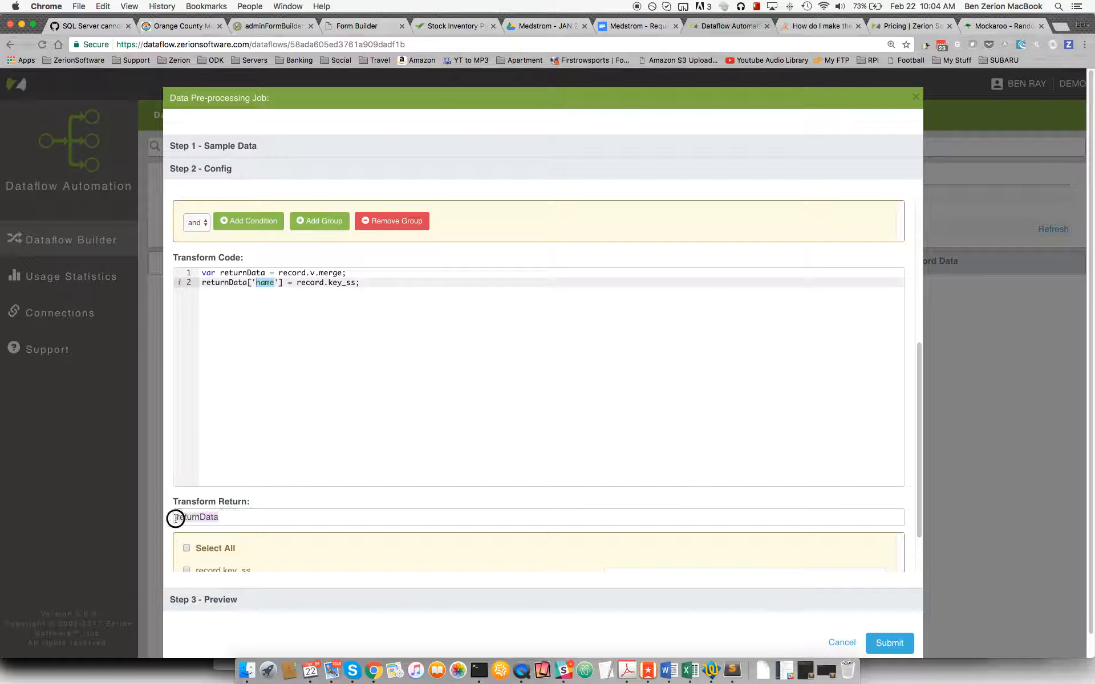
double_click(232, 283)
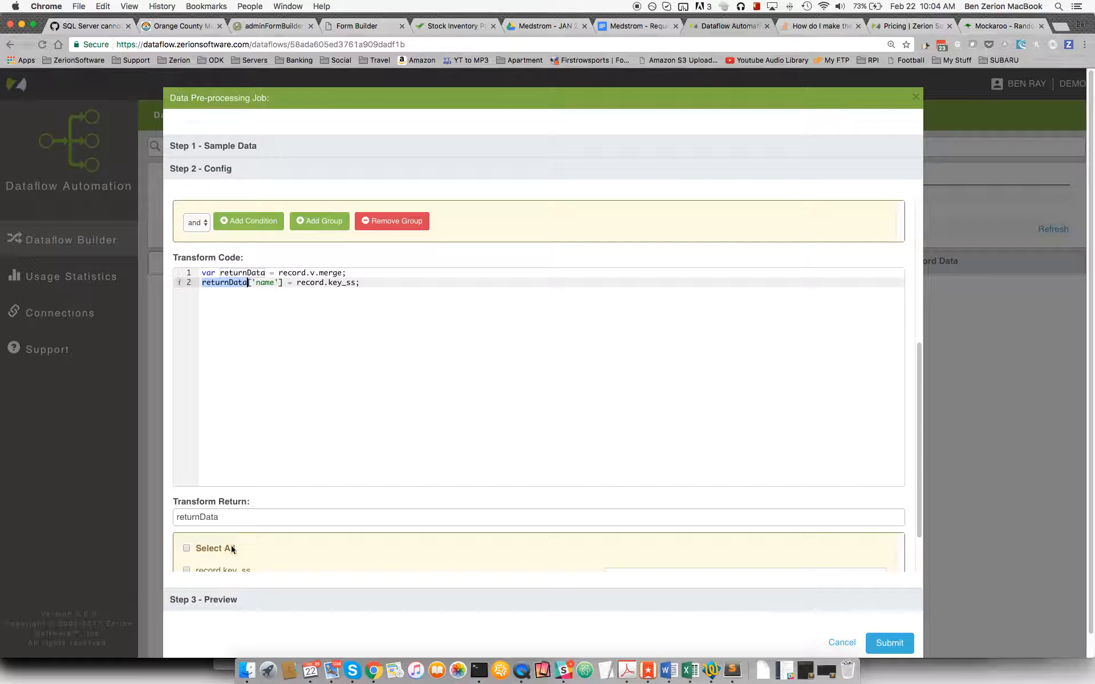
Run the filter preview to check the cleaned output record, and leave the filter without submitting.
left_click(235, 600)
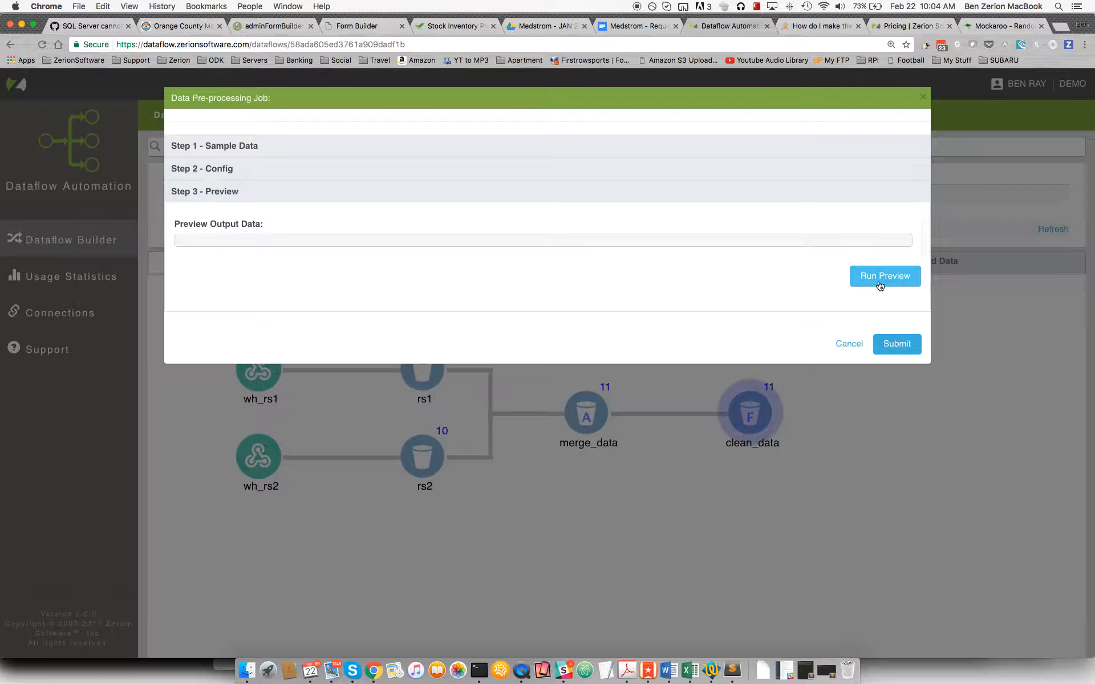
left_click(884, 276)
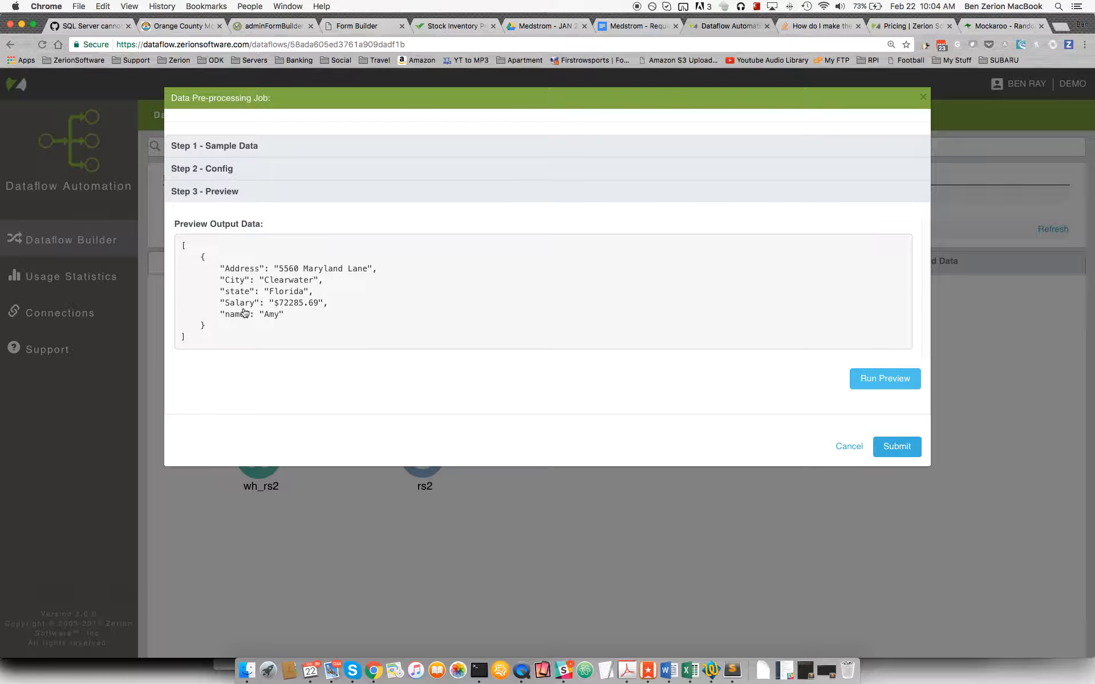
left_click(843, 447)
Review the address, city, state, salary and name fields of the clean_data records and return to the dataflow diagram.
left_click(917, 263)
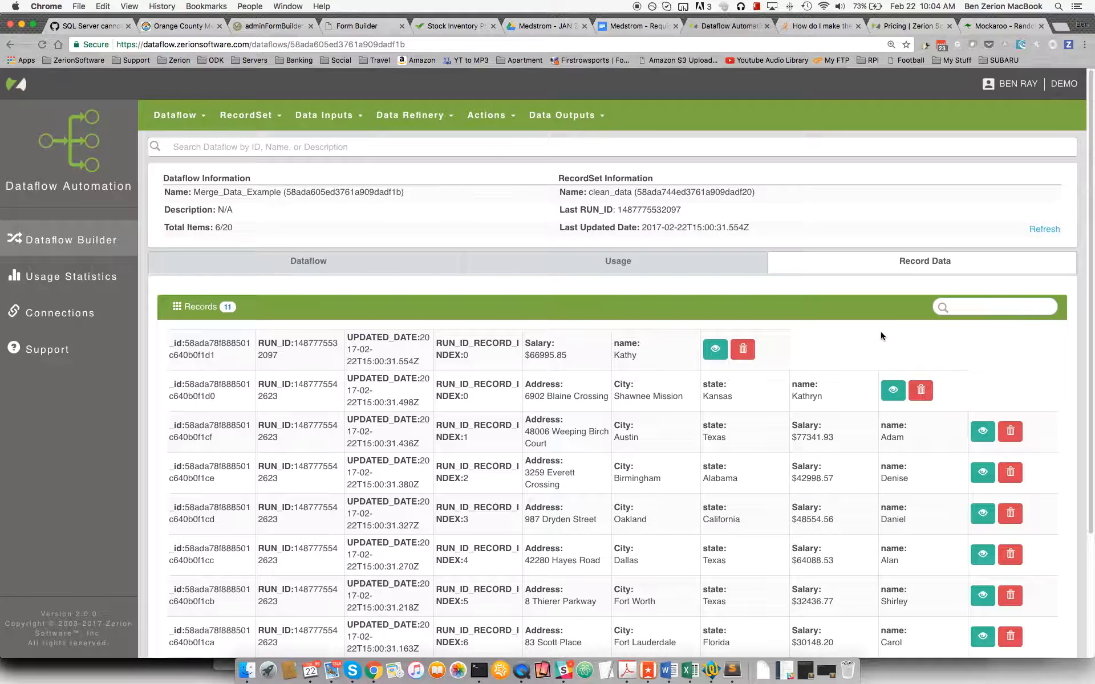
scroll(883, 333, "down", 3)
scroll(674, 325, "down", 1)
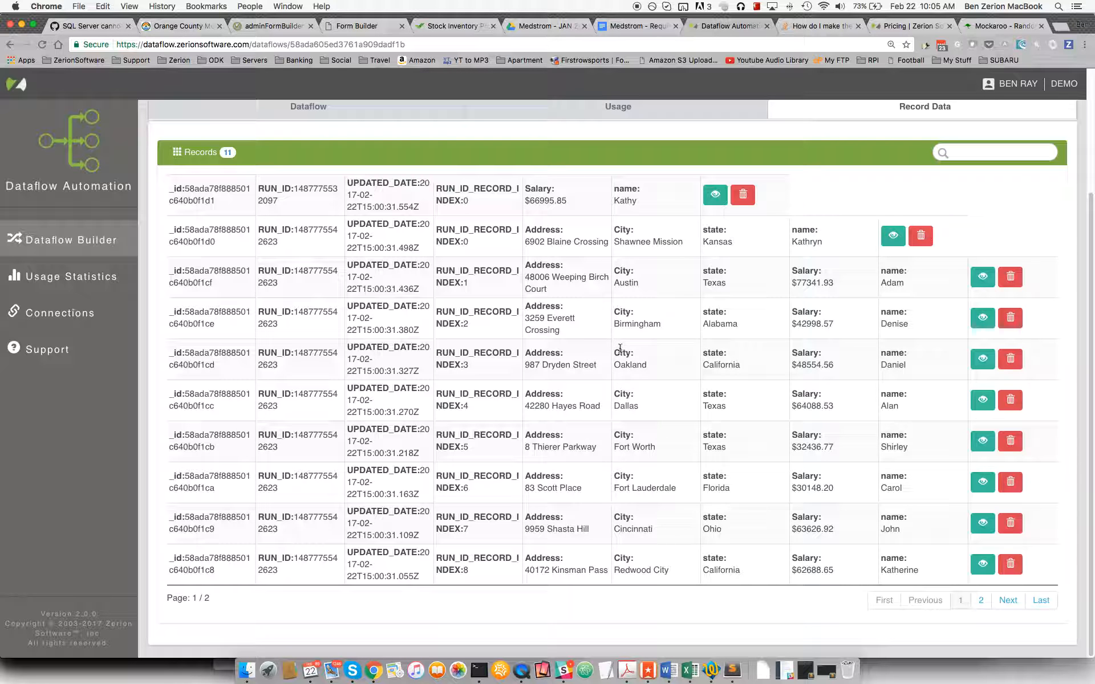
left_click_drag(615, 311, 933, 444)
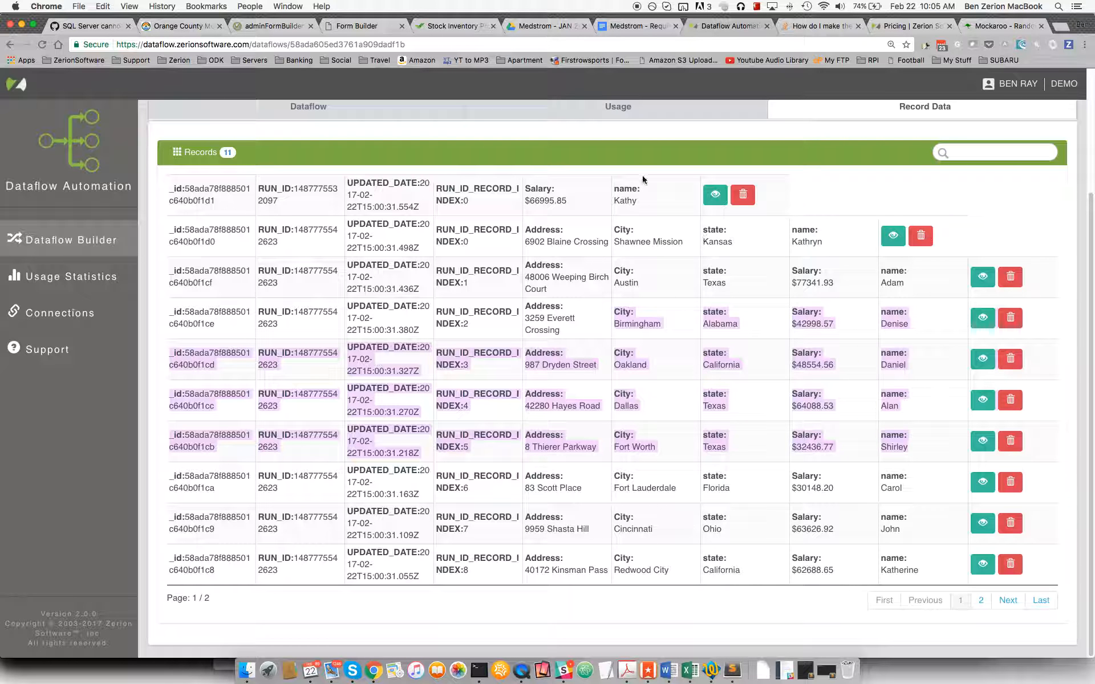
scroll(419, 166, "up", 3)
left_click(371, 210)
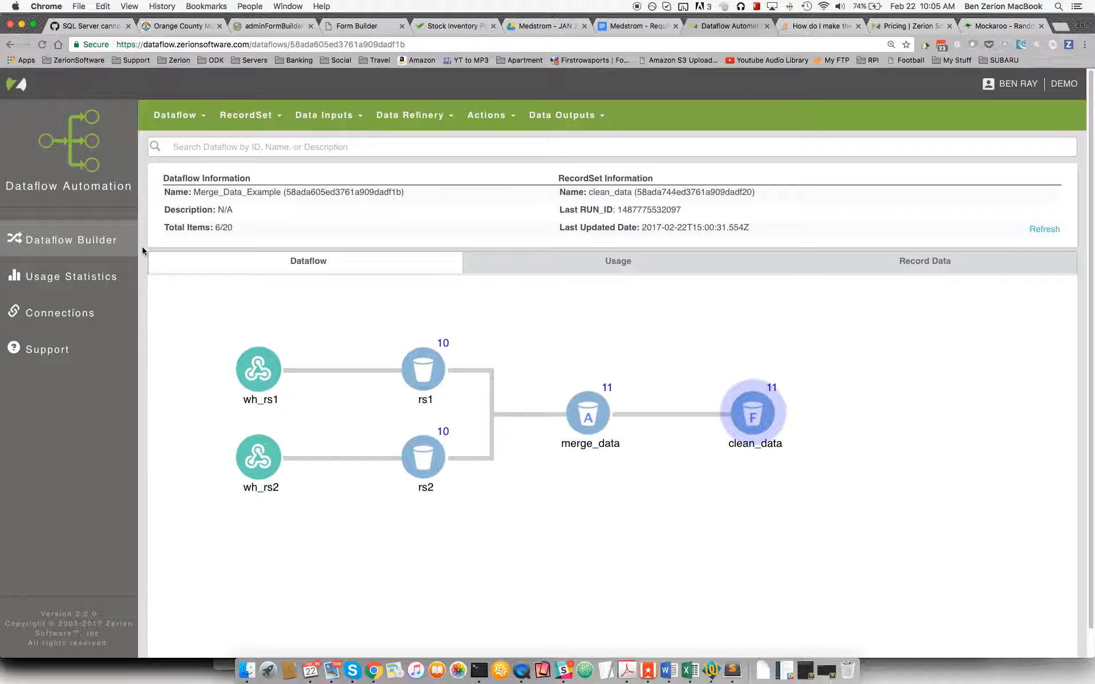
right_click(519, 667)
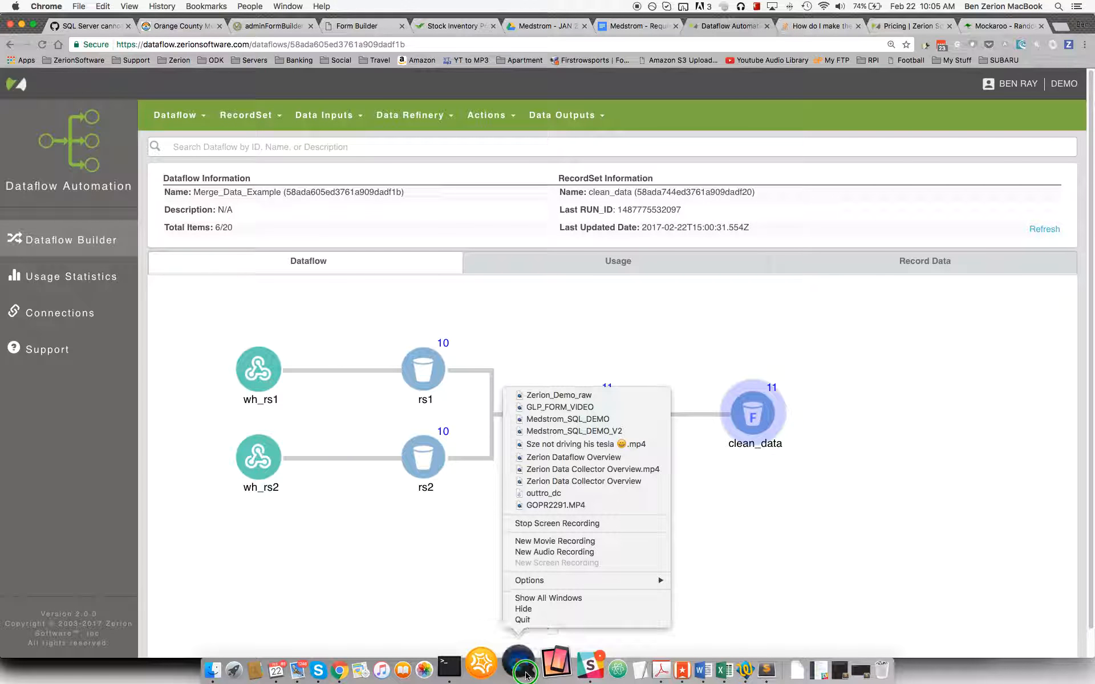